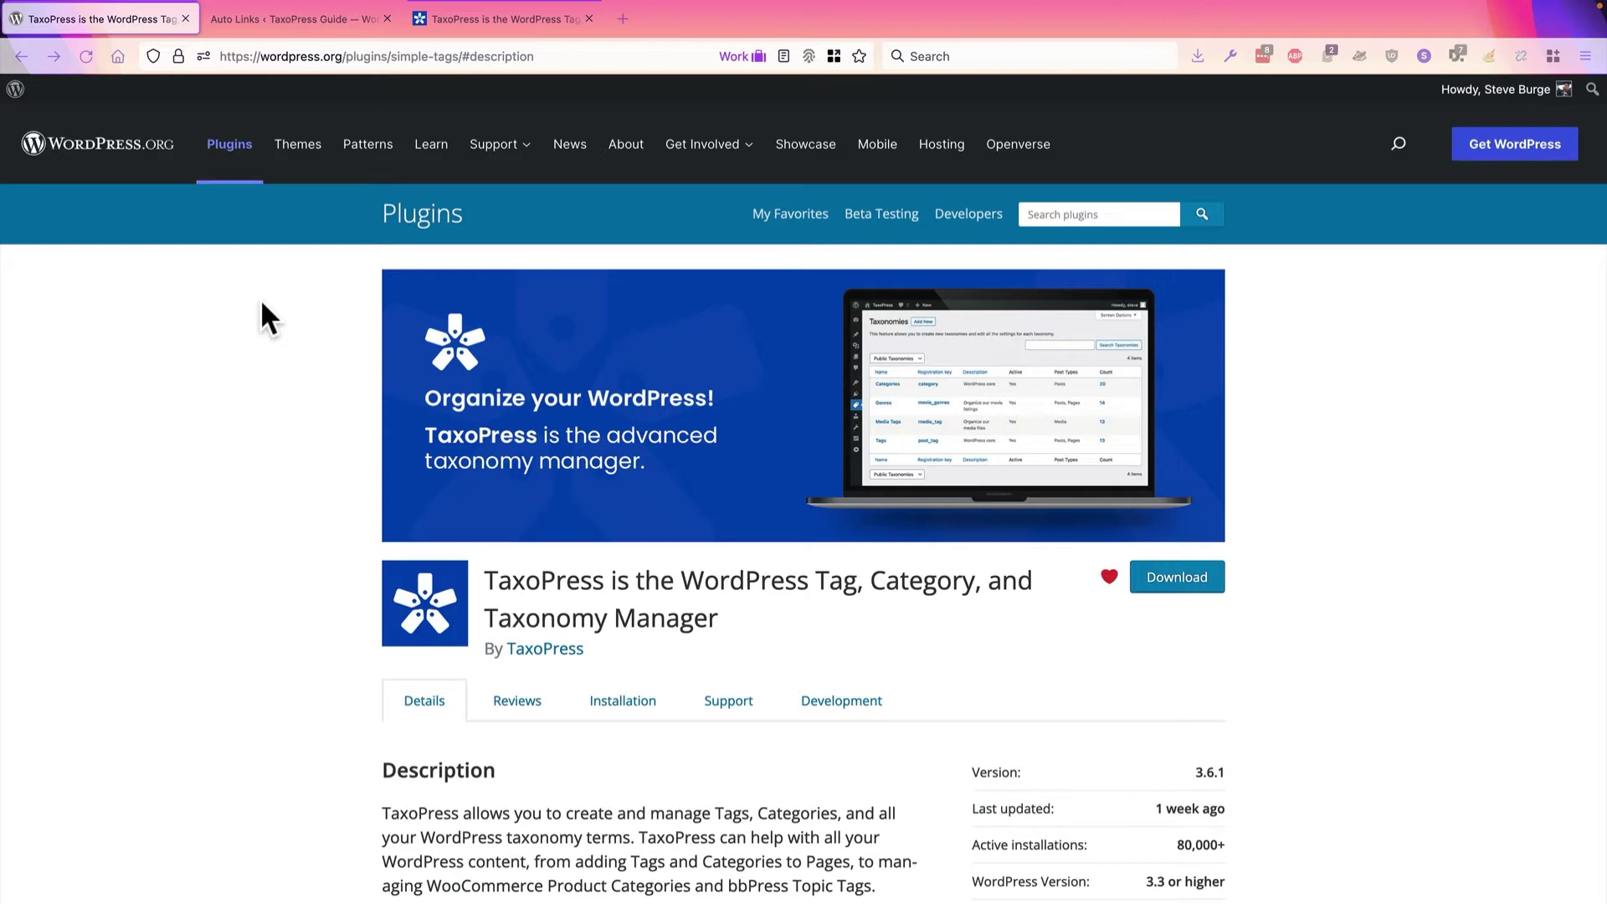
Switch to the TaxoPress Guide site's Auto Links admin page, which lists the Categories 'Auto link' rule.
{"action": "left_click", "coordinate": [253, 25]}
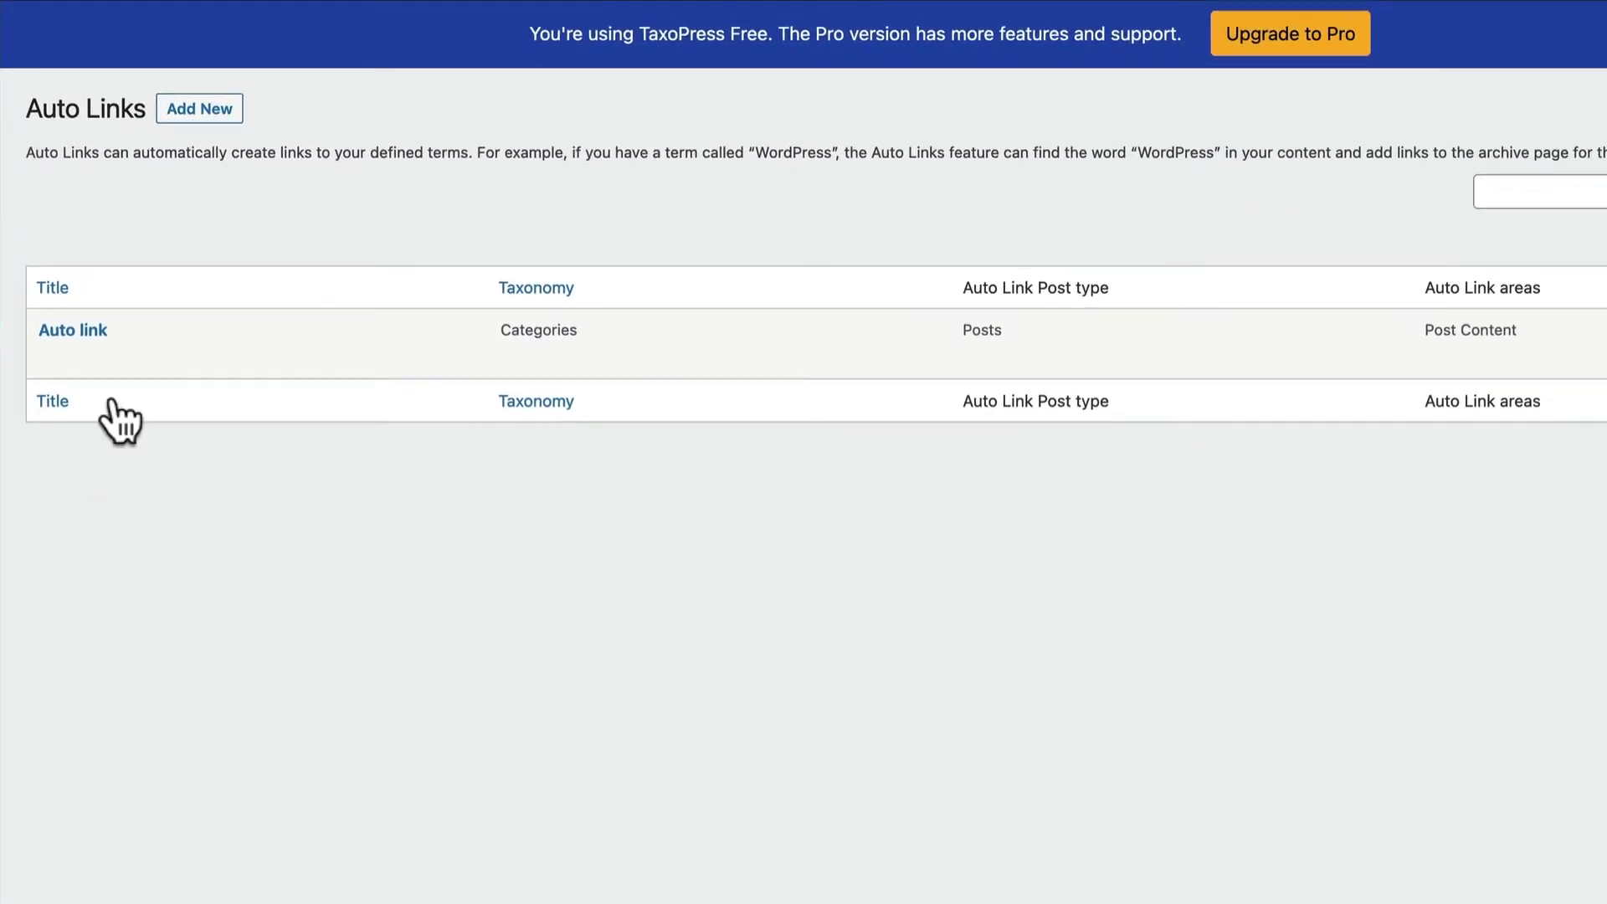
Open the 'Auto link' rule for editing and confirm it applies to Posts only.
{"action": "mouse_move", "coordinate": [106, 341]}
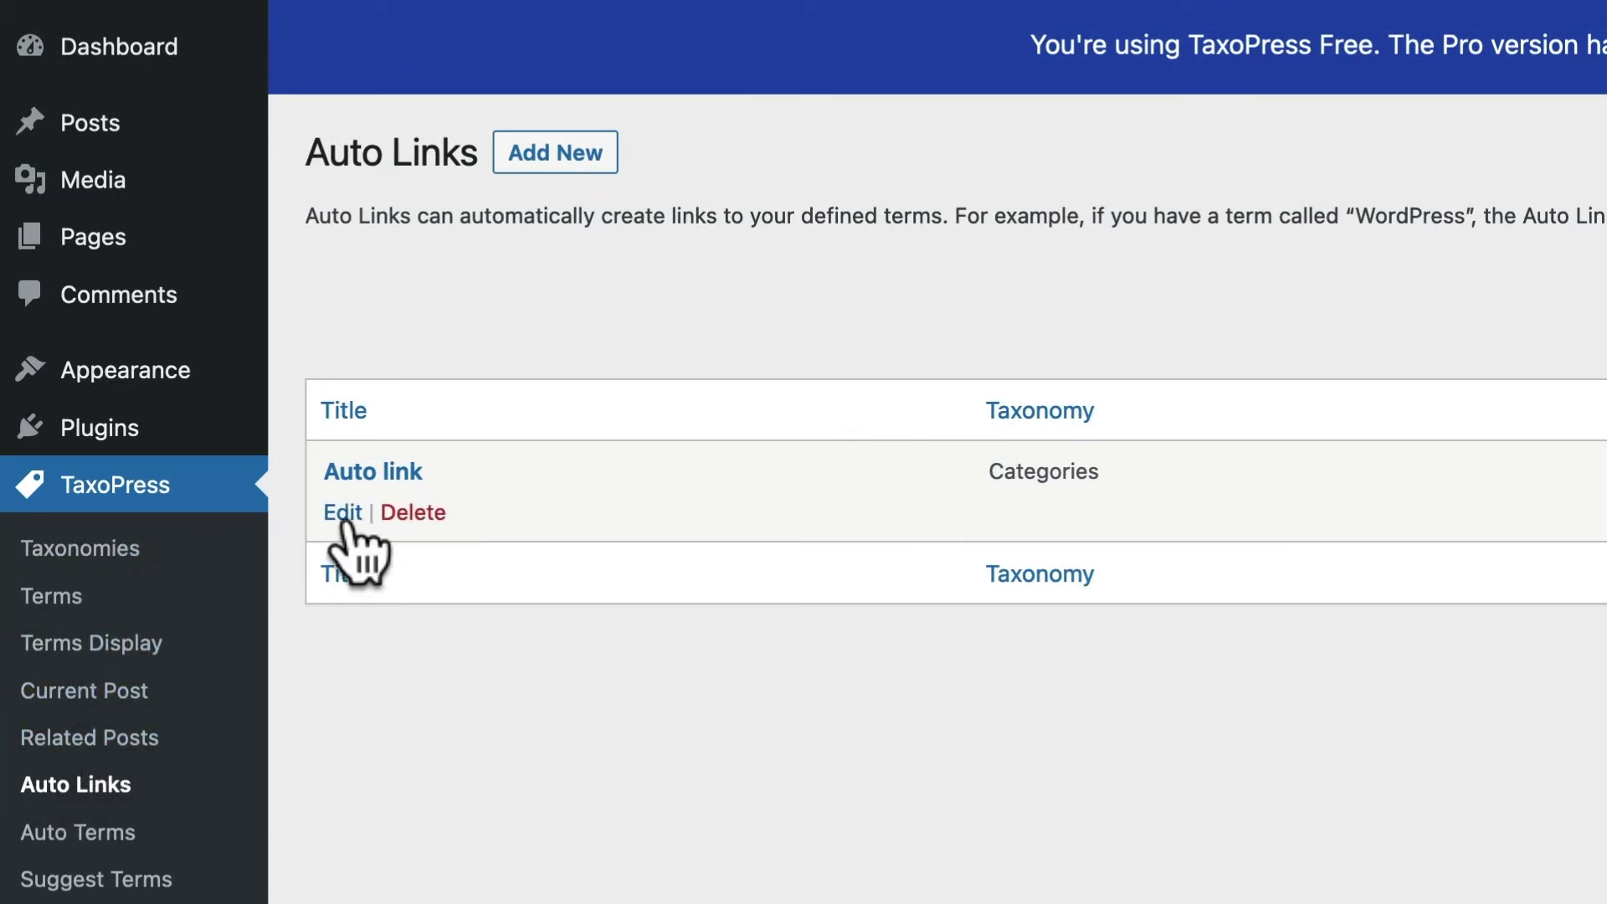
{"action": "left_click", "coordinate": [343, 519]}
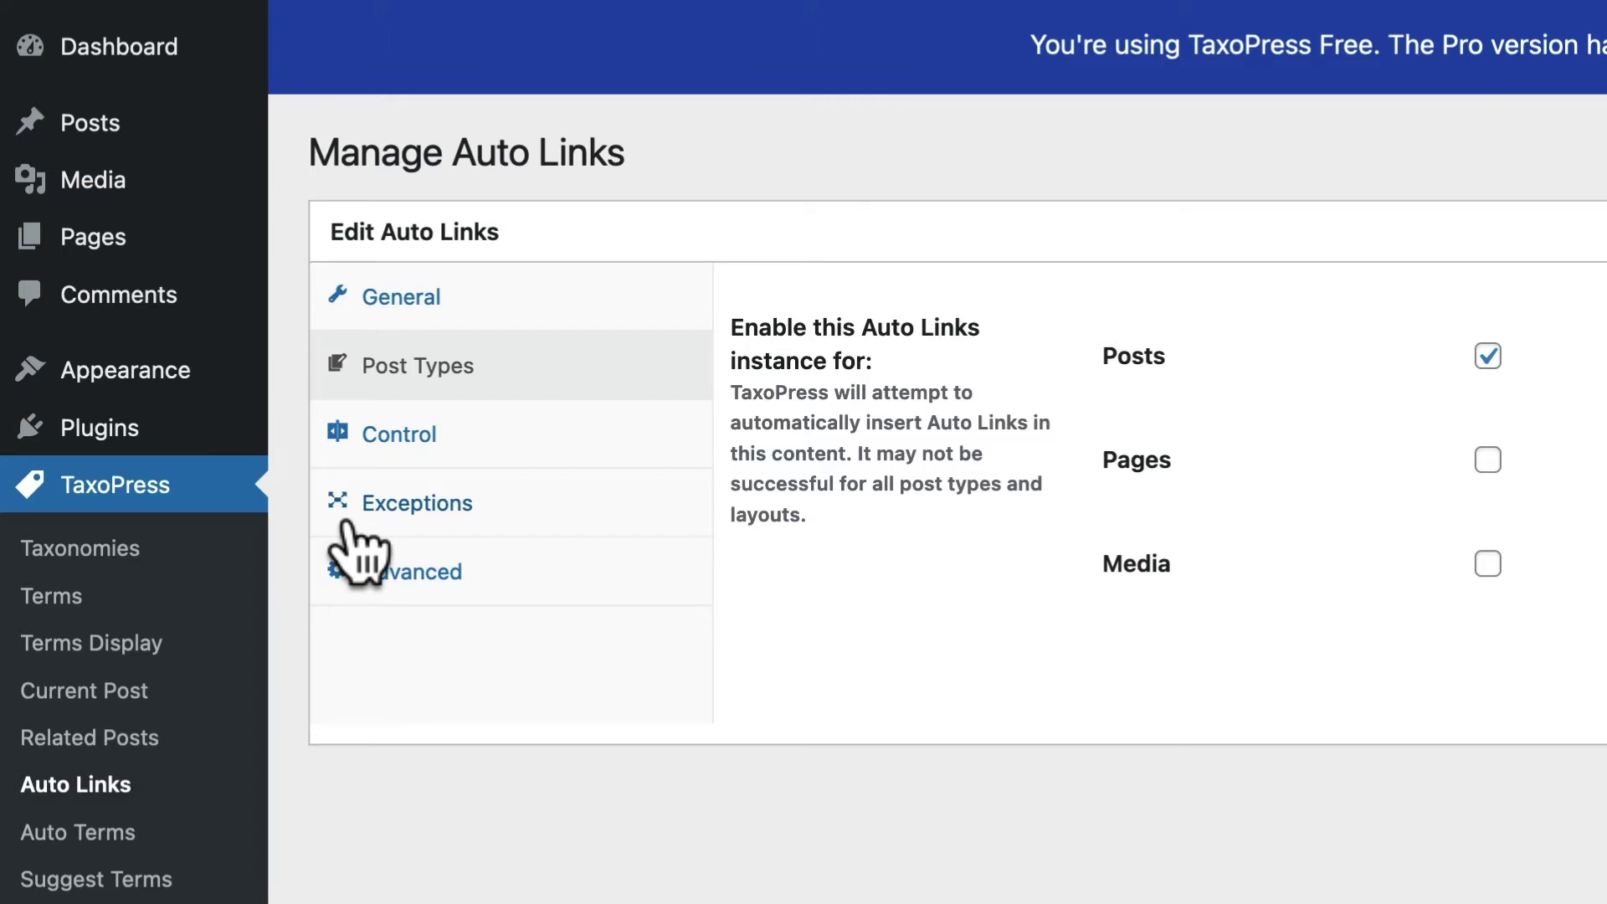
{"action": "left_click", "coordinate": [1483, 460]}
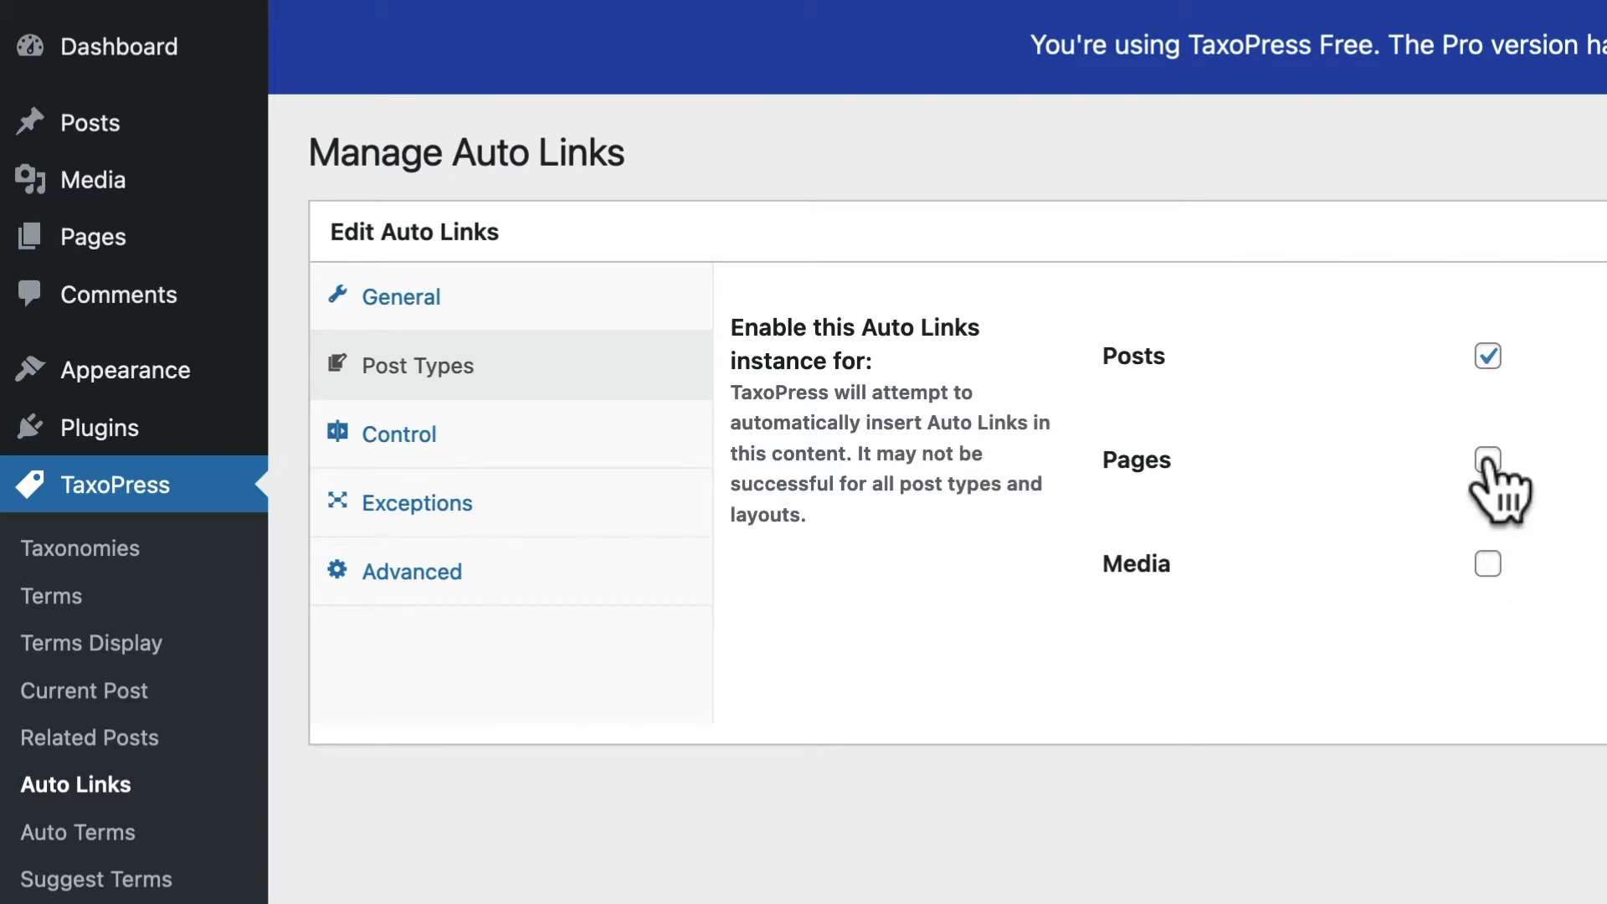
Switch the Auto link taxonomy to Tags (post_tag), leaving the case and Post Content link areas unchanged.
{"action": "left_click", "coordinate": [456, 298]}
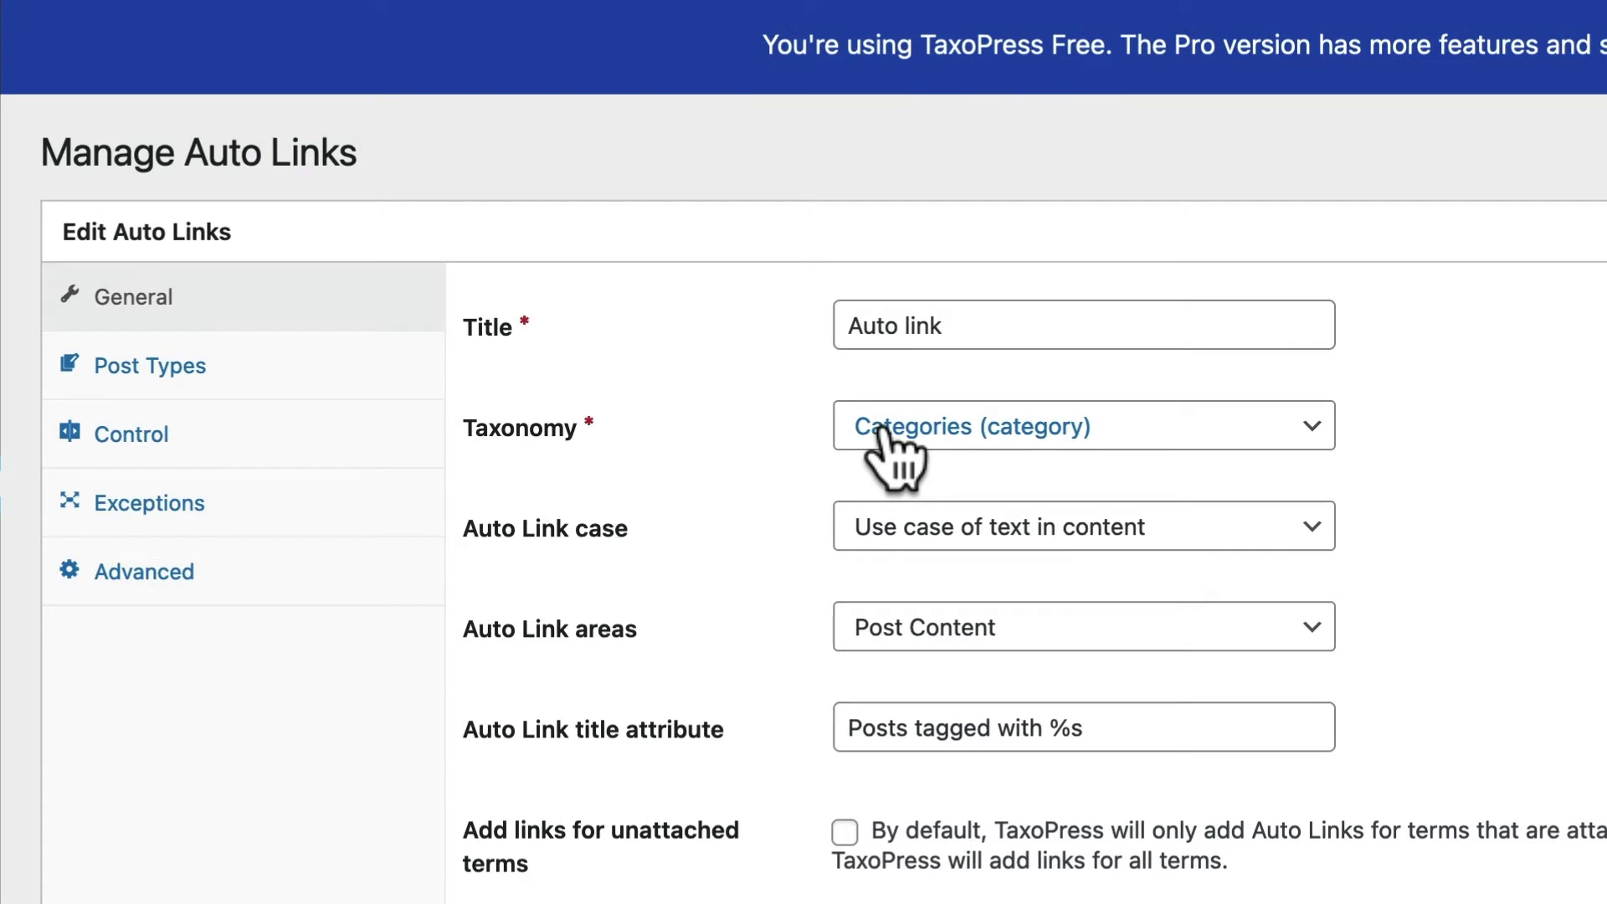
{"action": "left_click", "coordinate": [881, 430]}
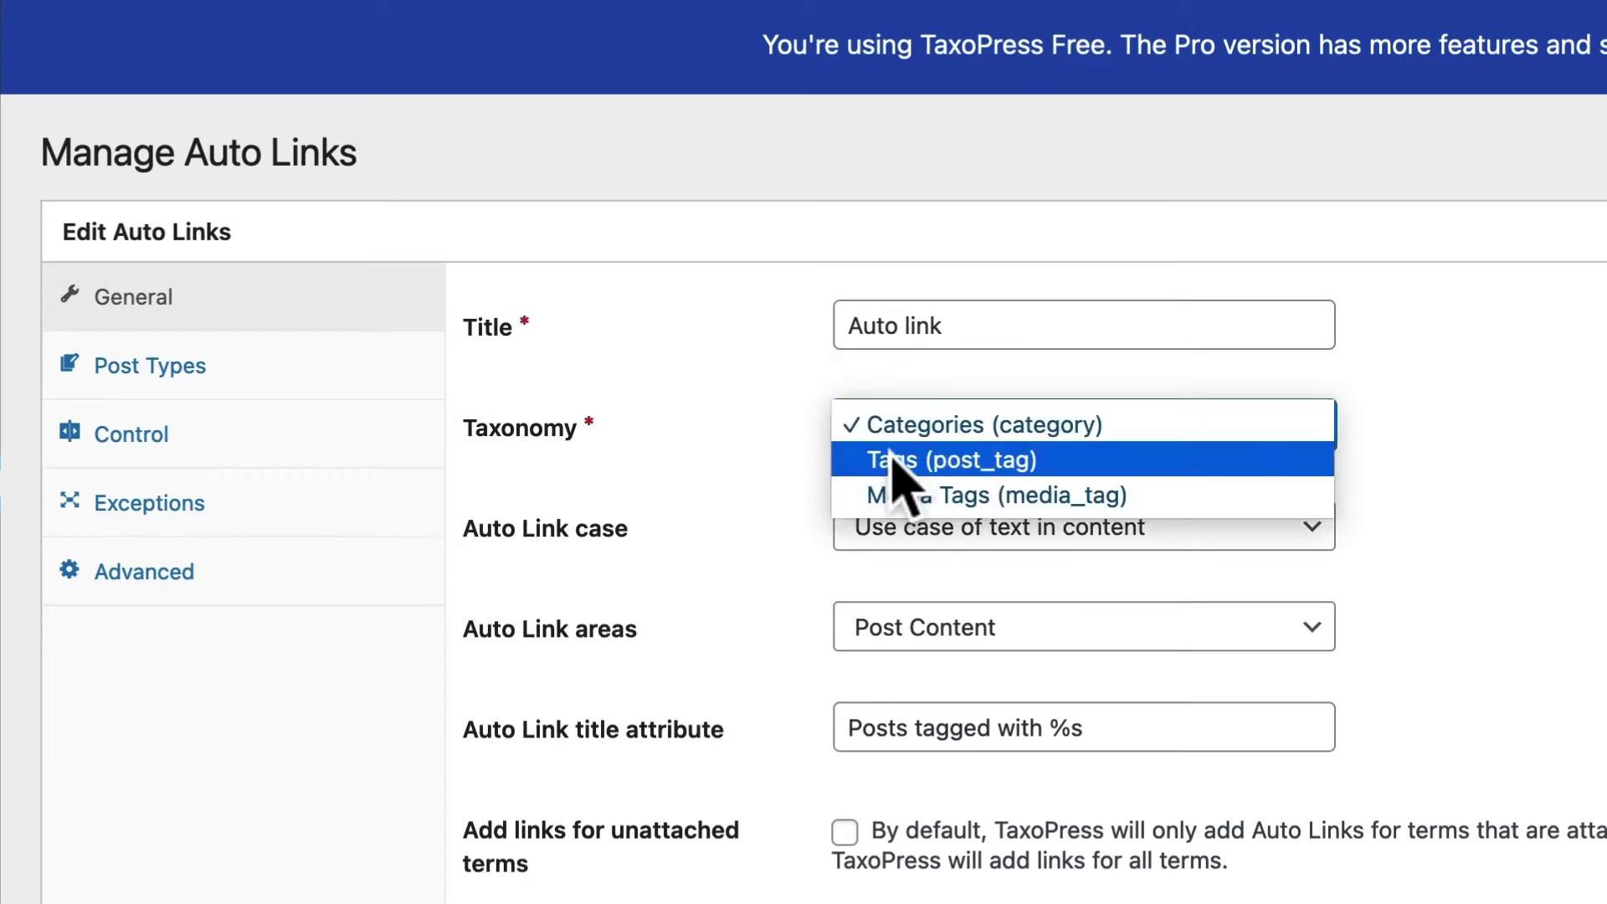
{"action": "left_click", "coordinate": [890, 456]}
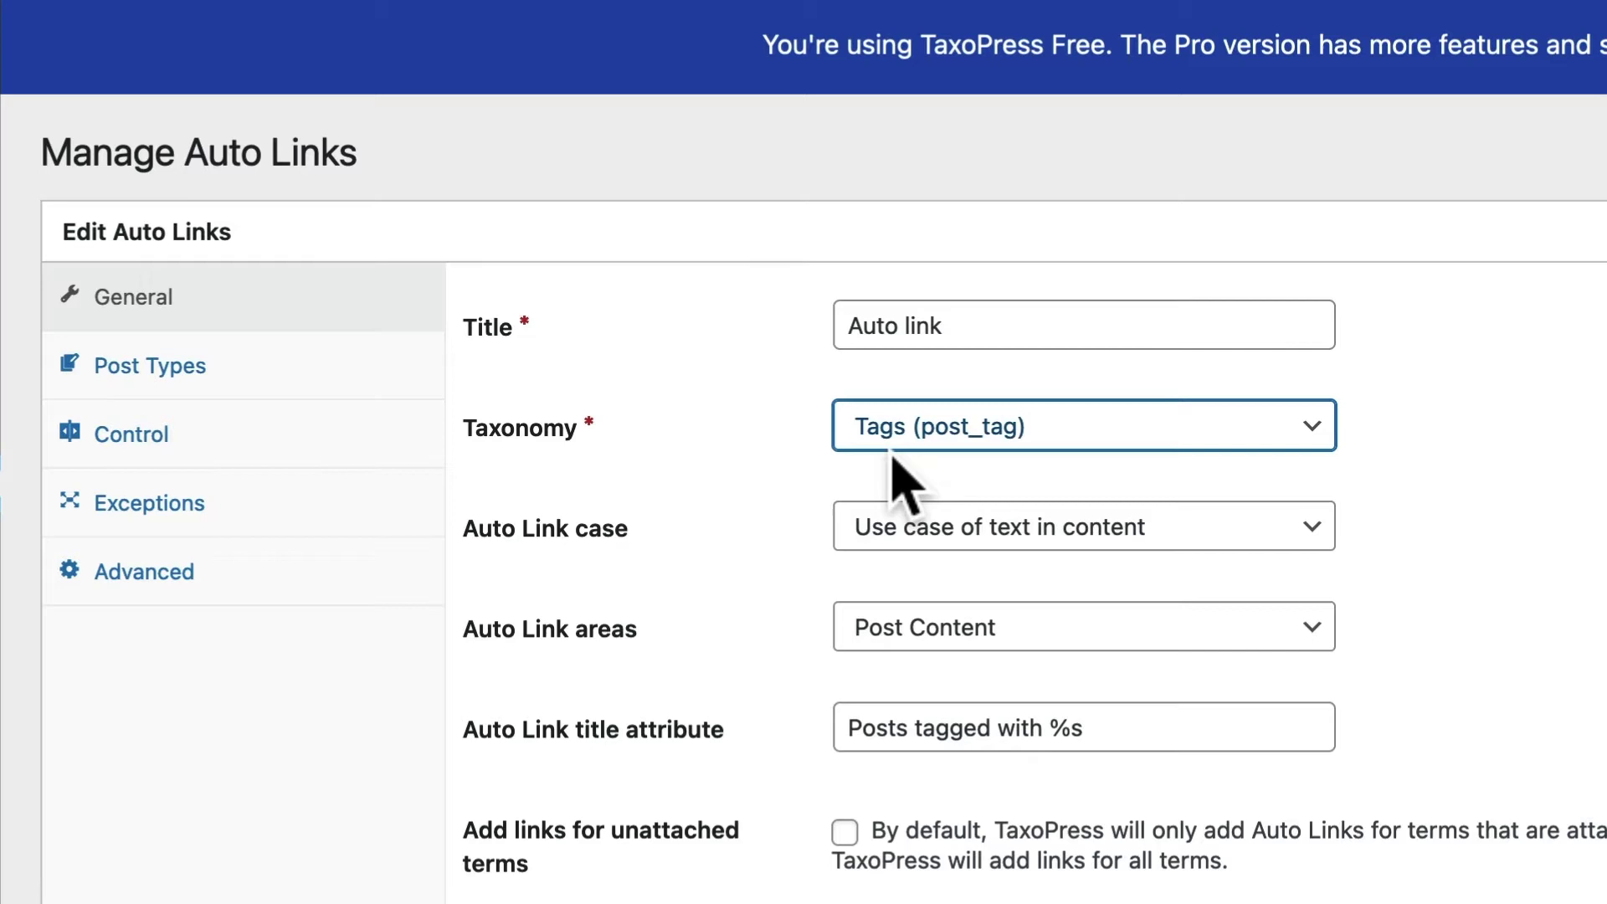
{"action": "left_click", "coordinate": [893, 527]}
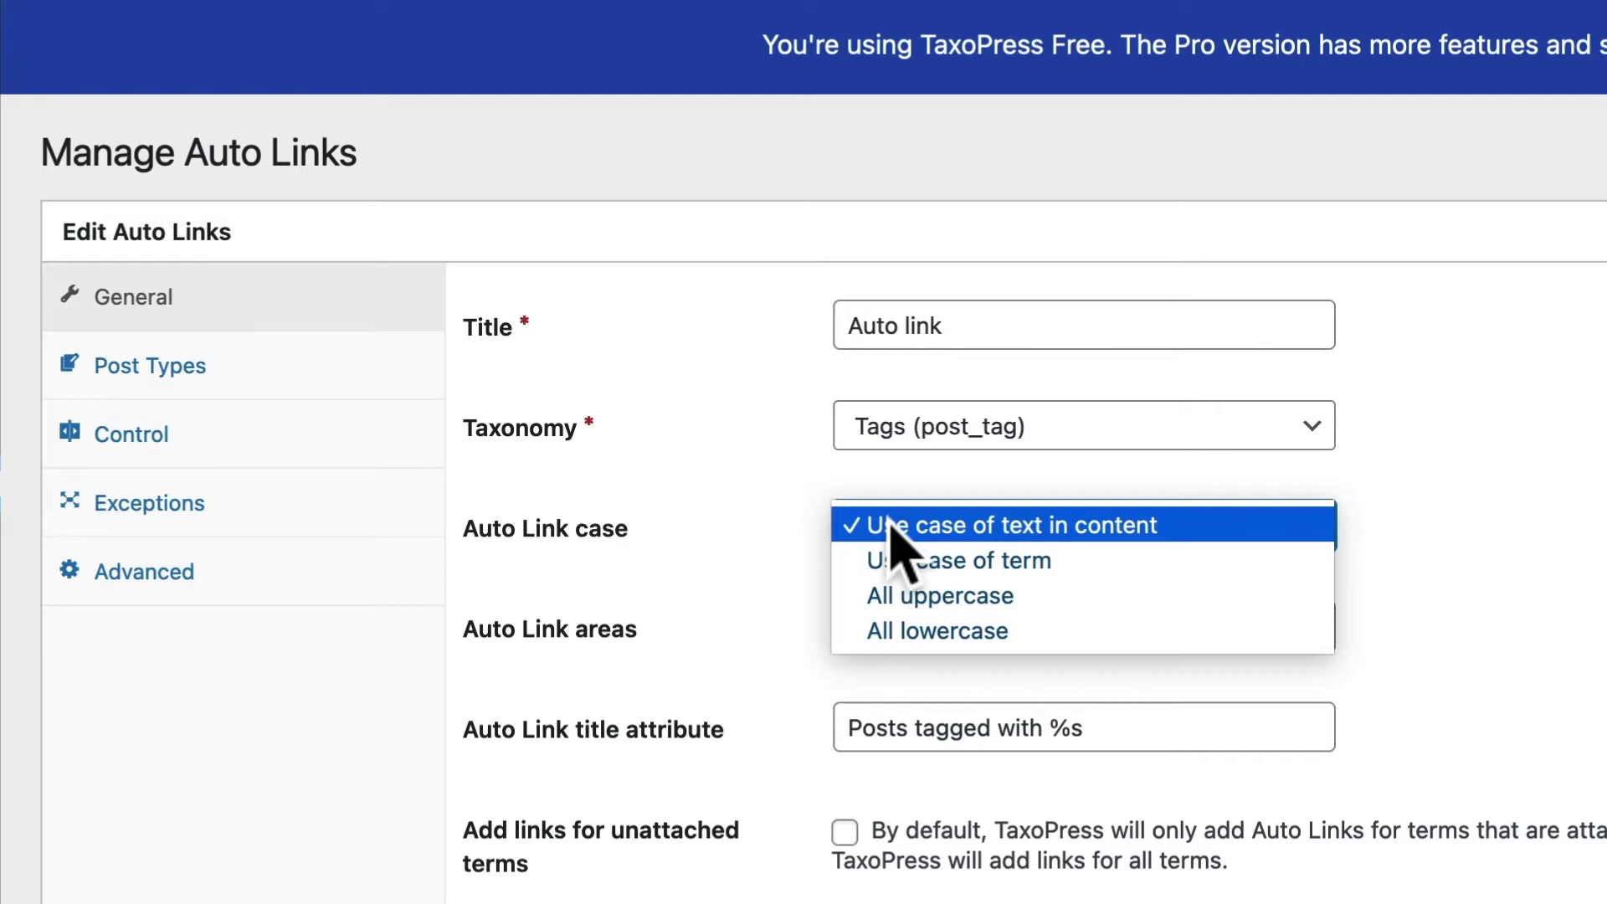
{"action": "left_click", "coordinate": [739, 617]}
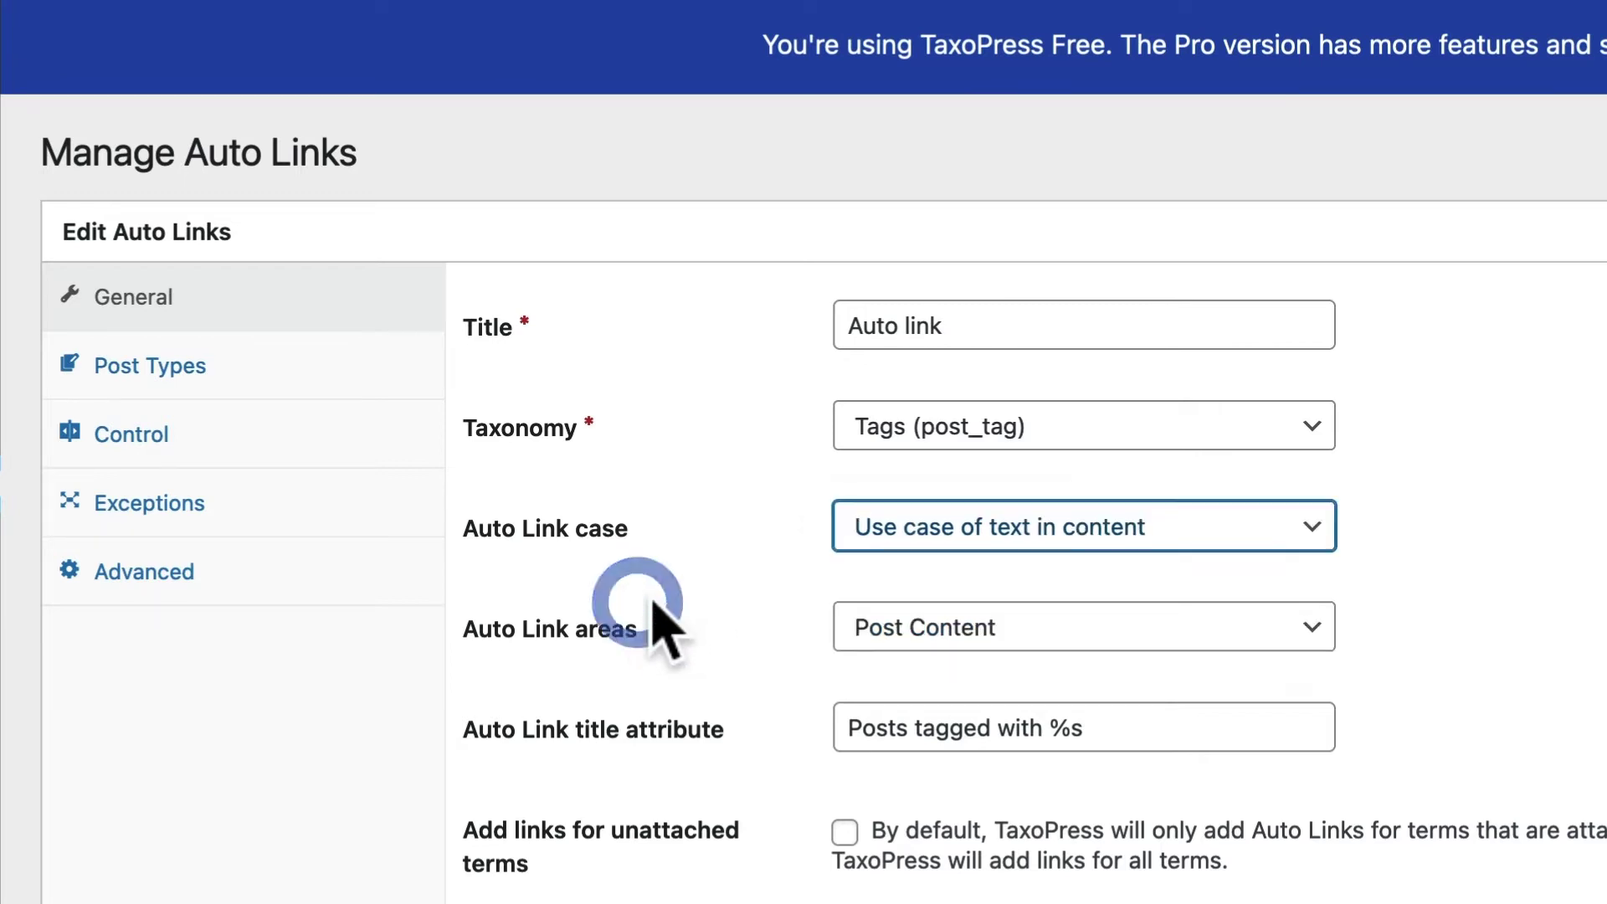
{"action": "left_click", "coordinate": [896, 630]}
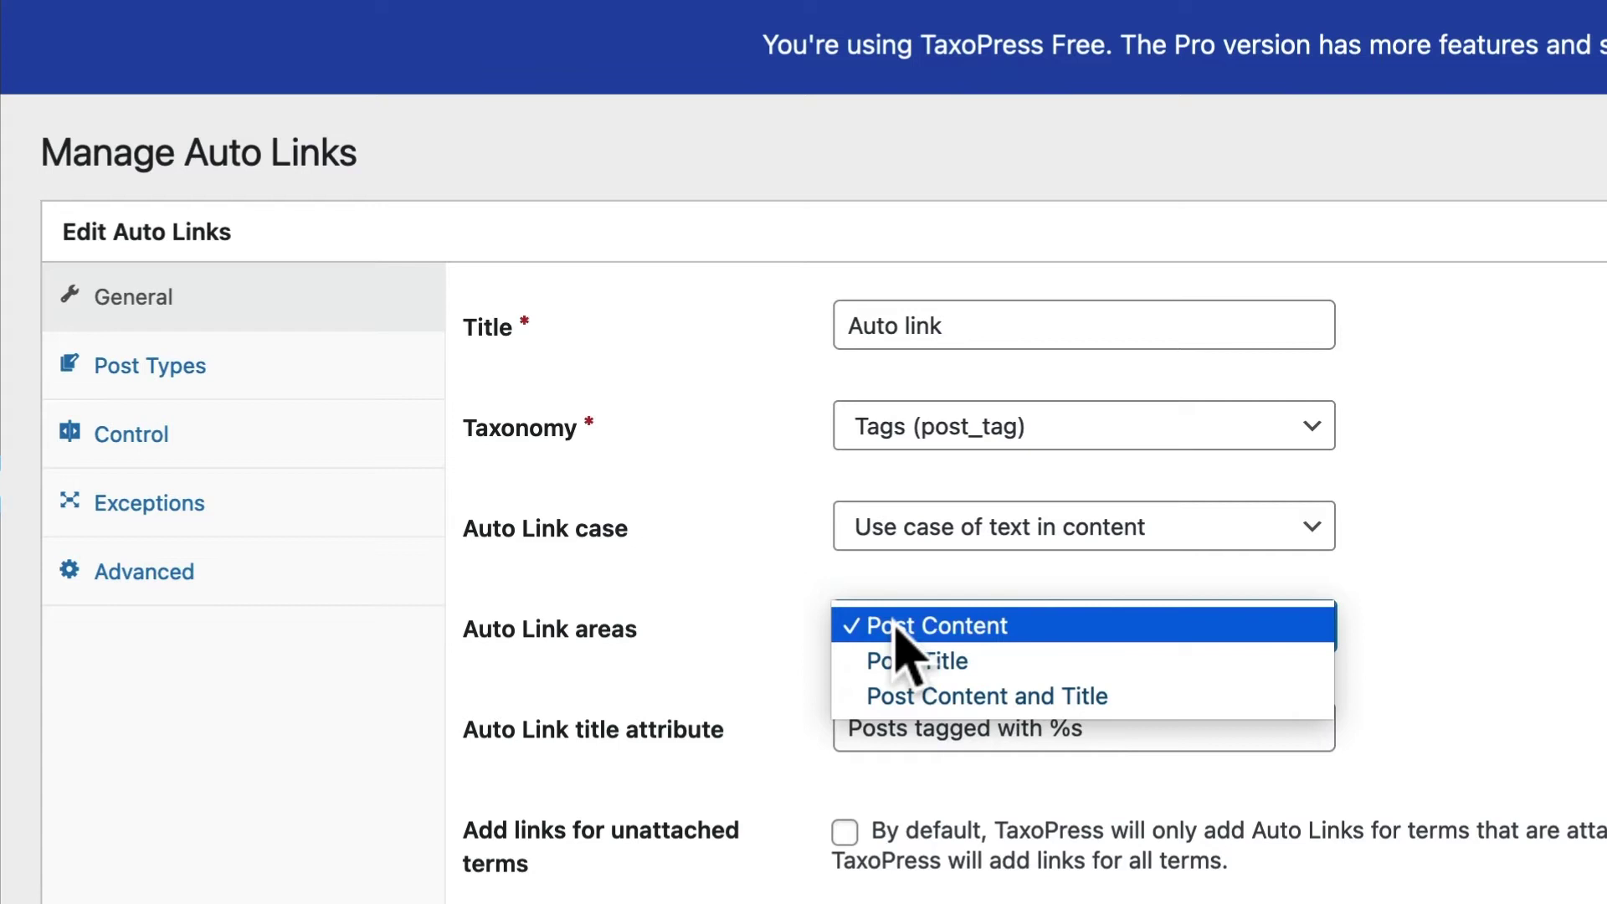
{"action": "left_click", "coordinate": [376, 769]}
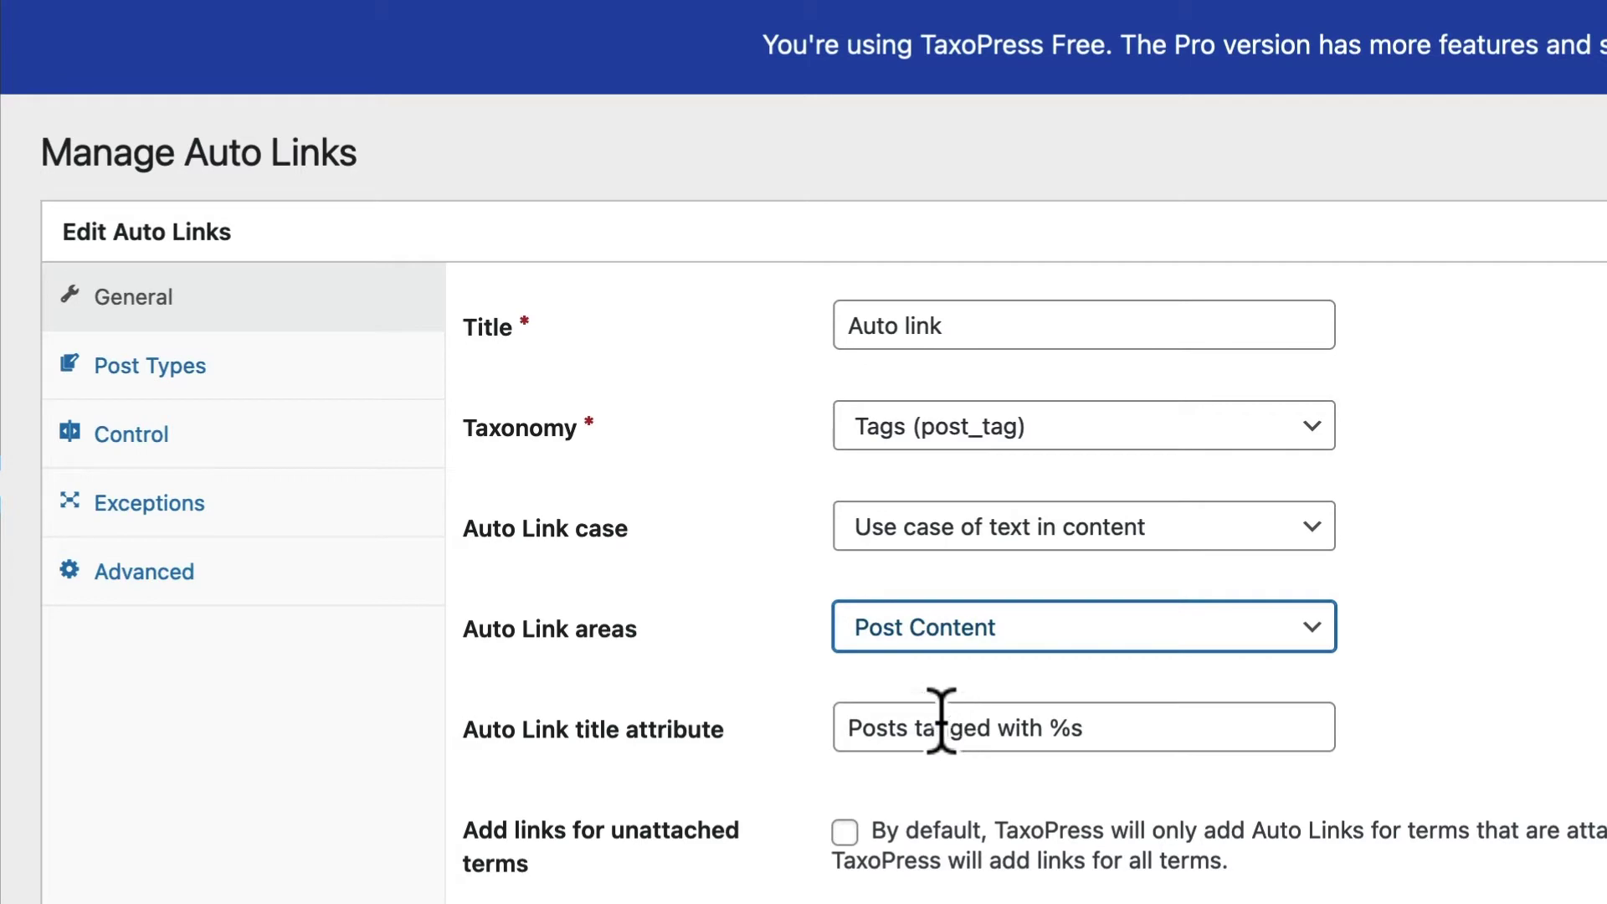
Review the Control, Exceptions and Post Types settings, then save the Tags-based Auto link rule.
{"action": "left_click", "coordinate": [205, 440]}
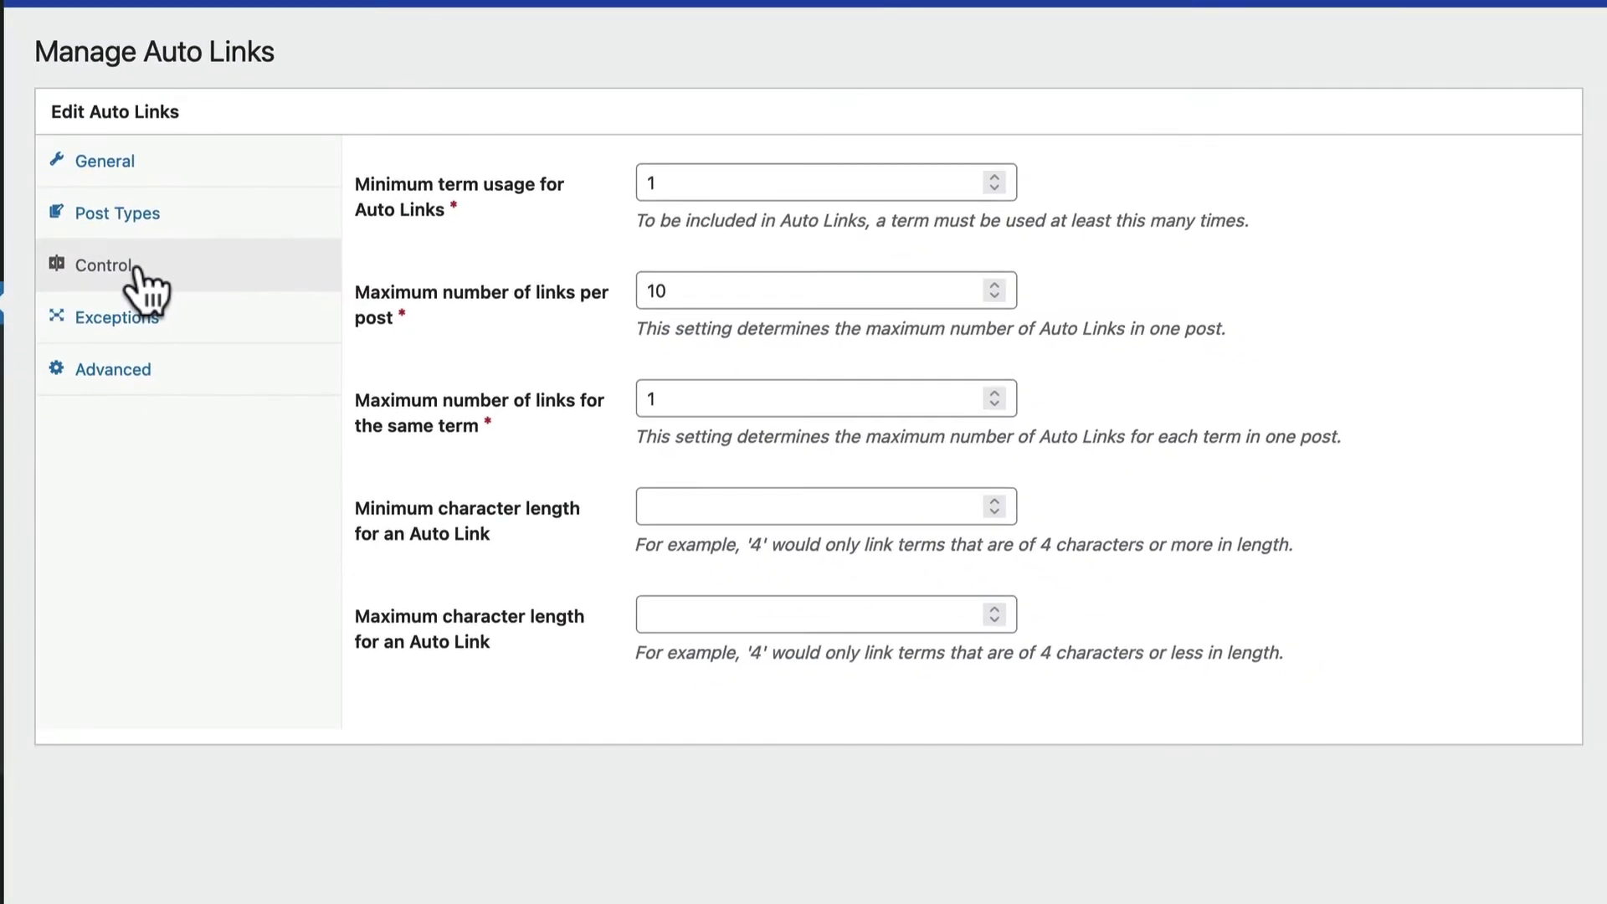
{"action": "left_click", "coordinate": [126, 339]}
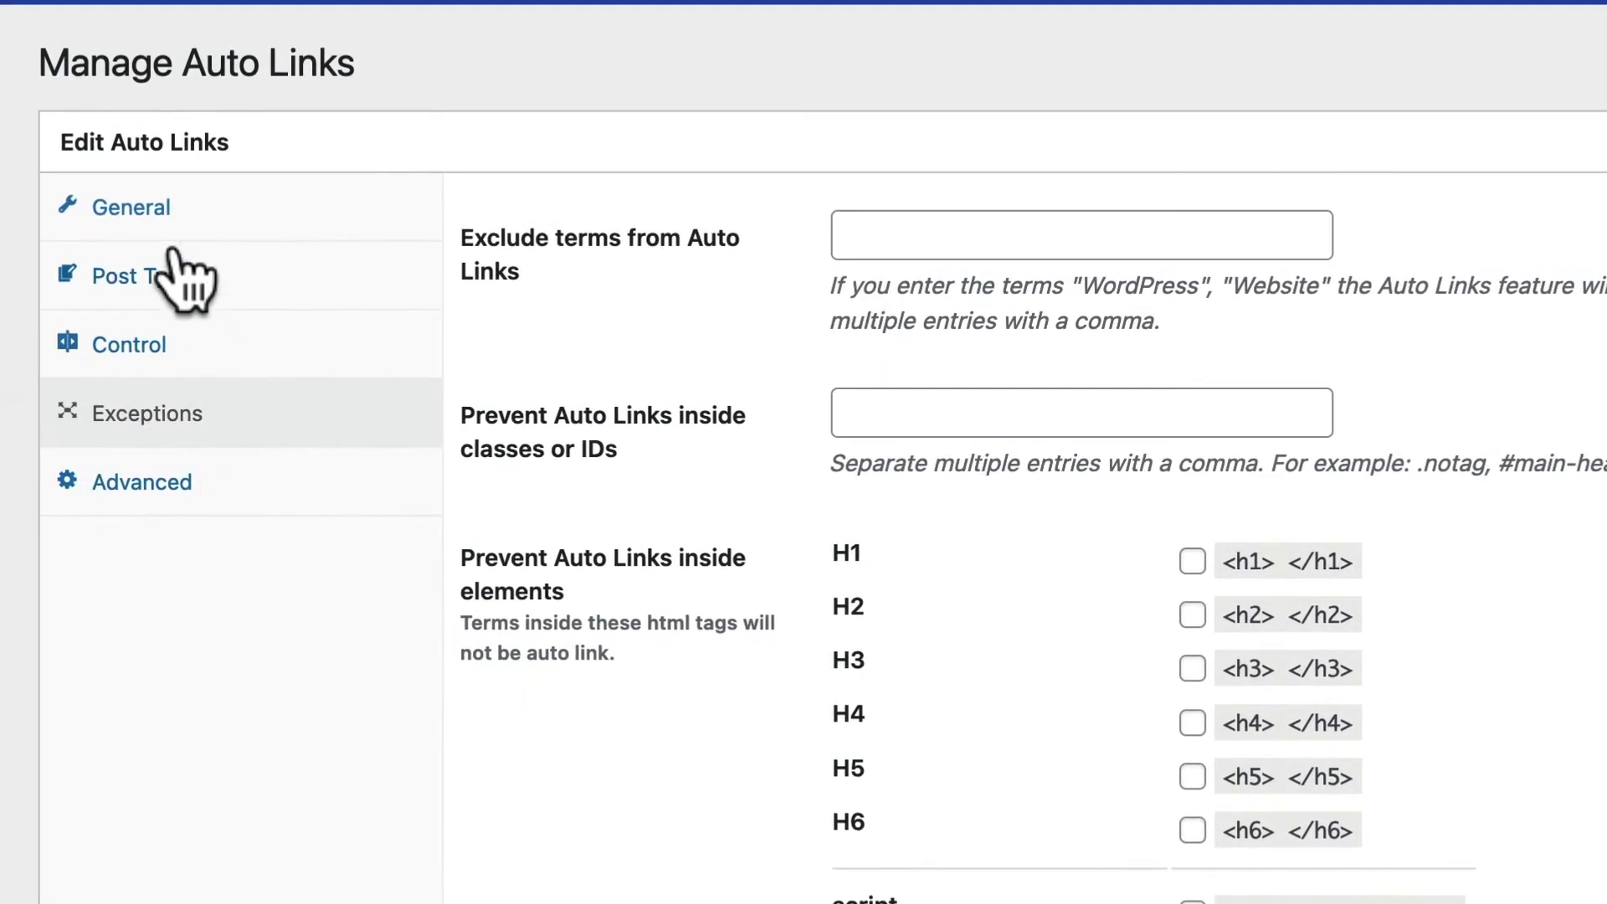
{"action": "left_click", "coordinate": [144, 283]}
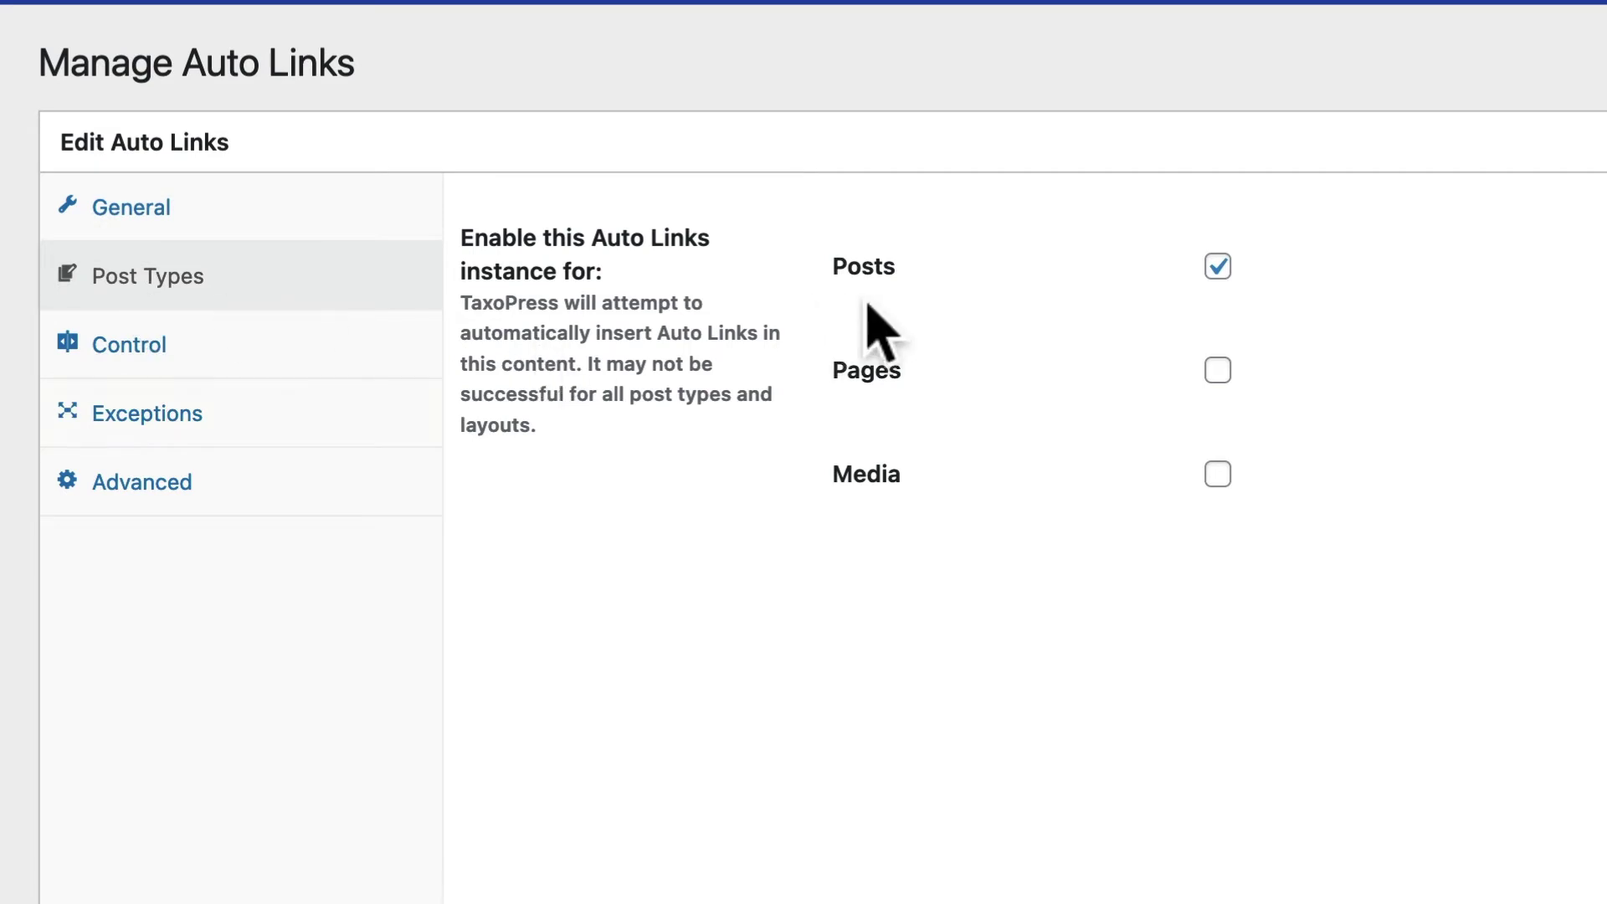
{"action": "left_click", "coordinate": [209, 209]}
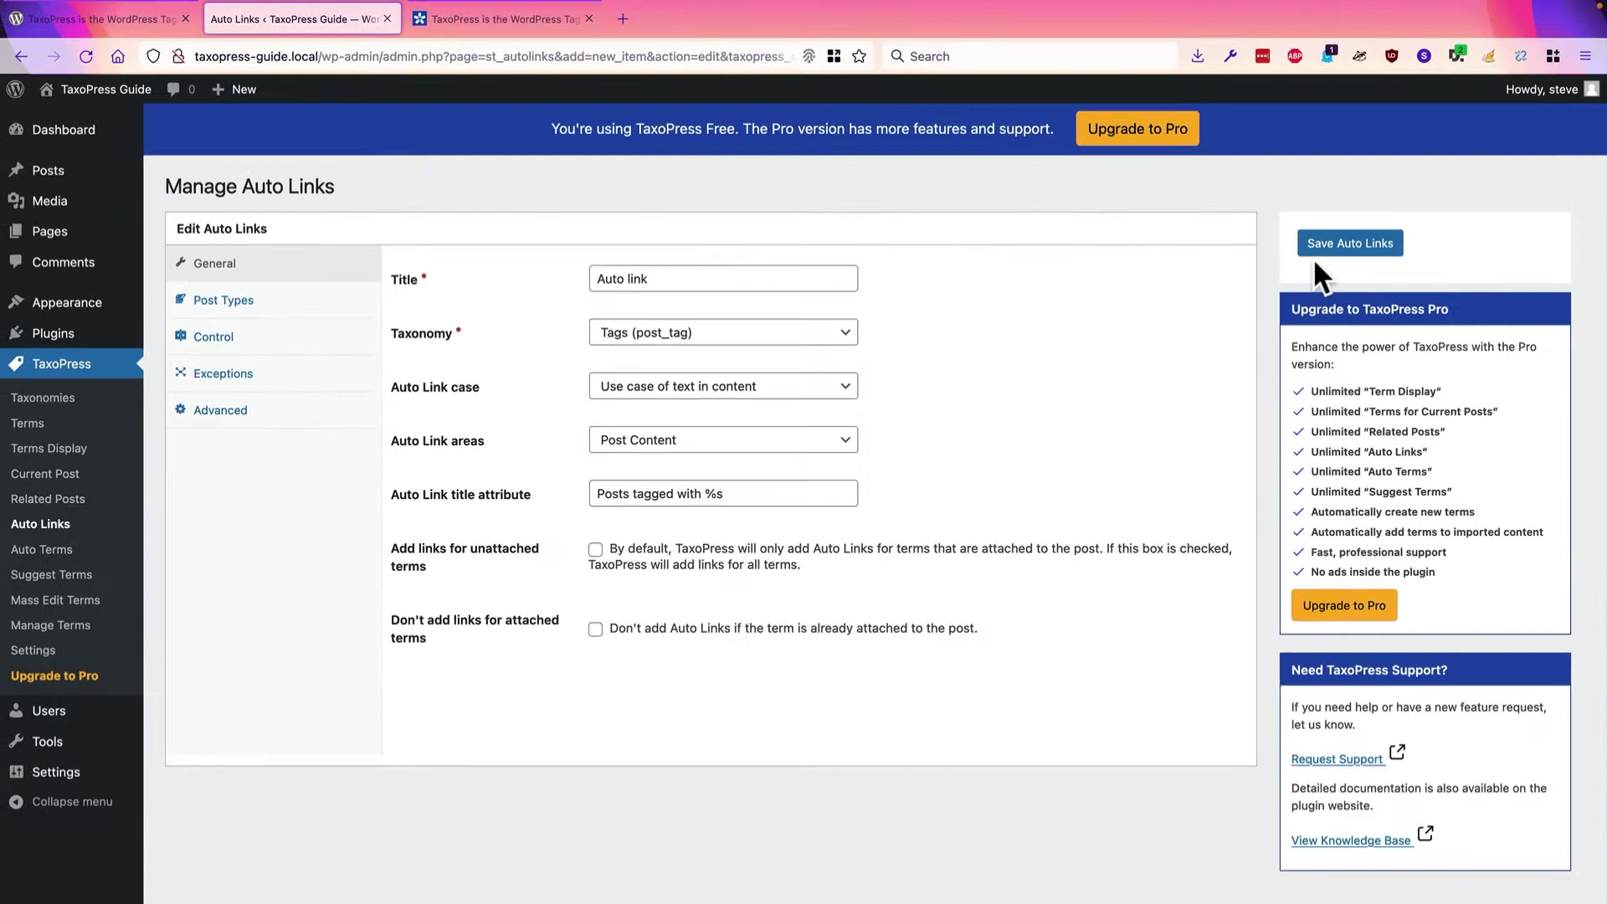
{"action": "left_click", "coordinate": [1323, 246]}
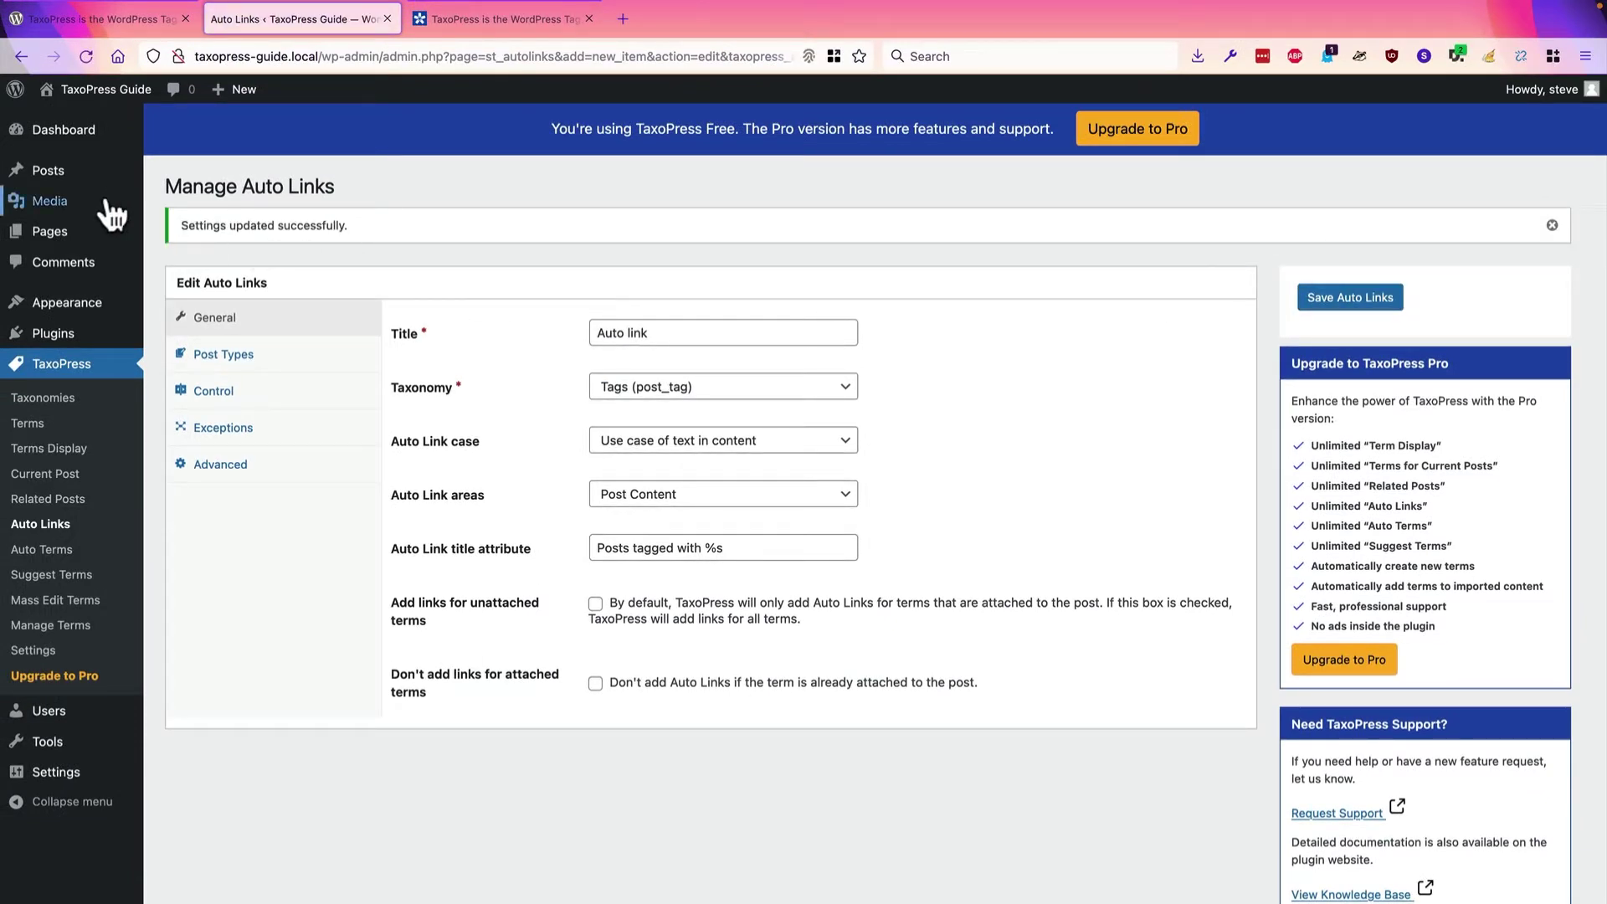
{"action": "mouse_move", "coordinate": [49, 174]}
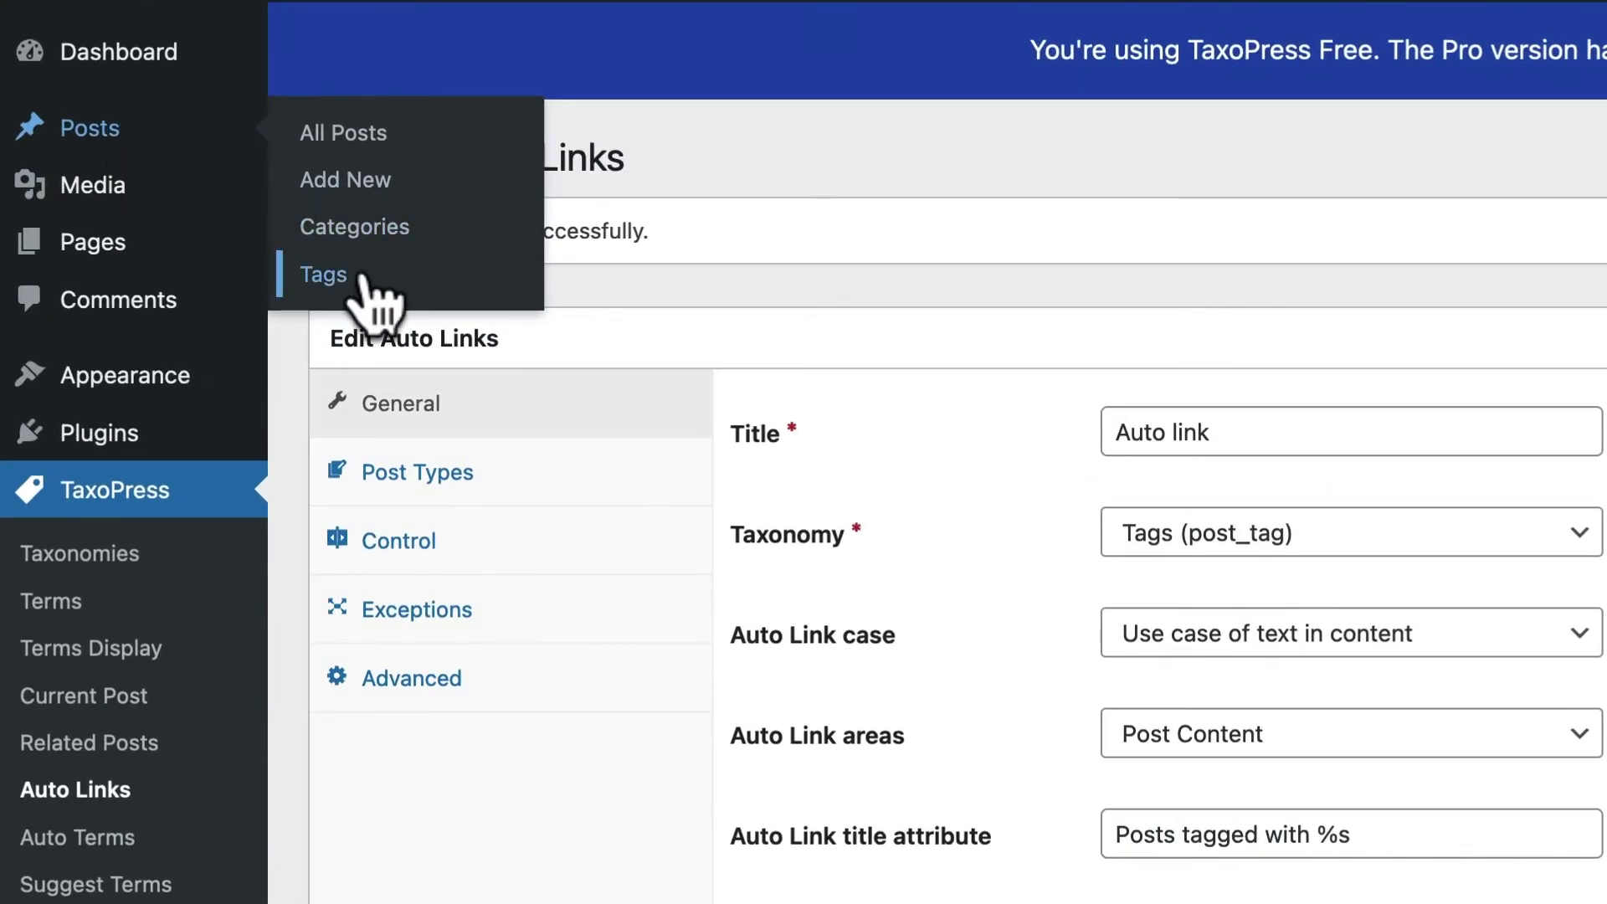
View the Wimbledon Tennis Tournament post on the site, where Golf, movies and TV are auto-linked.
{"action": "left_click", "coordinate": [346, 277]}
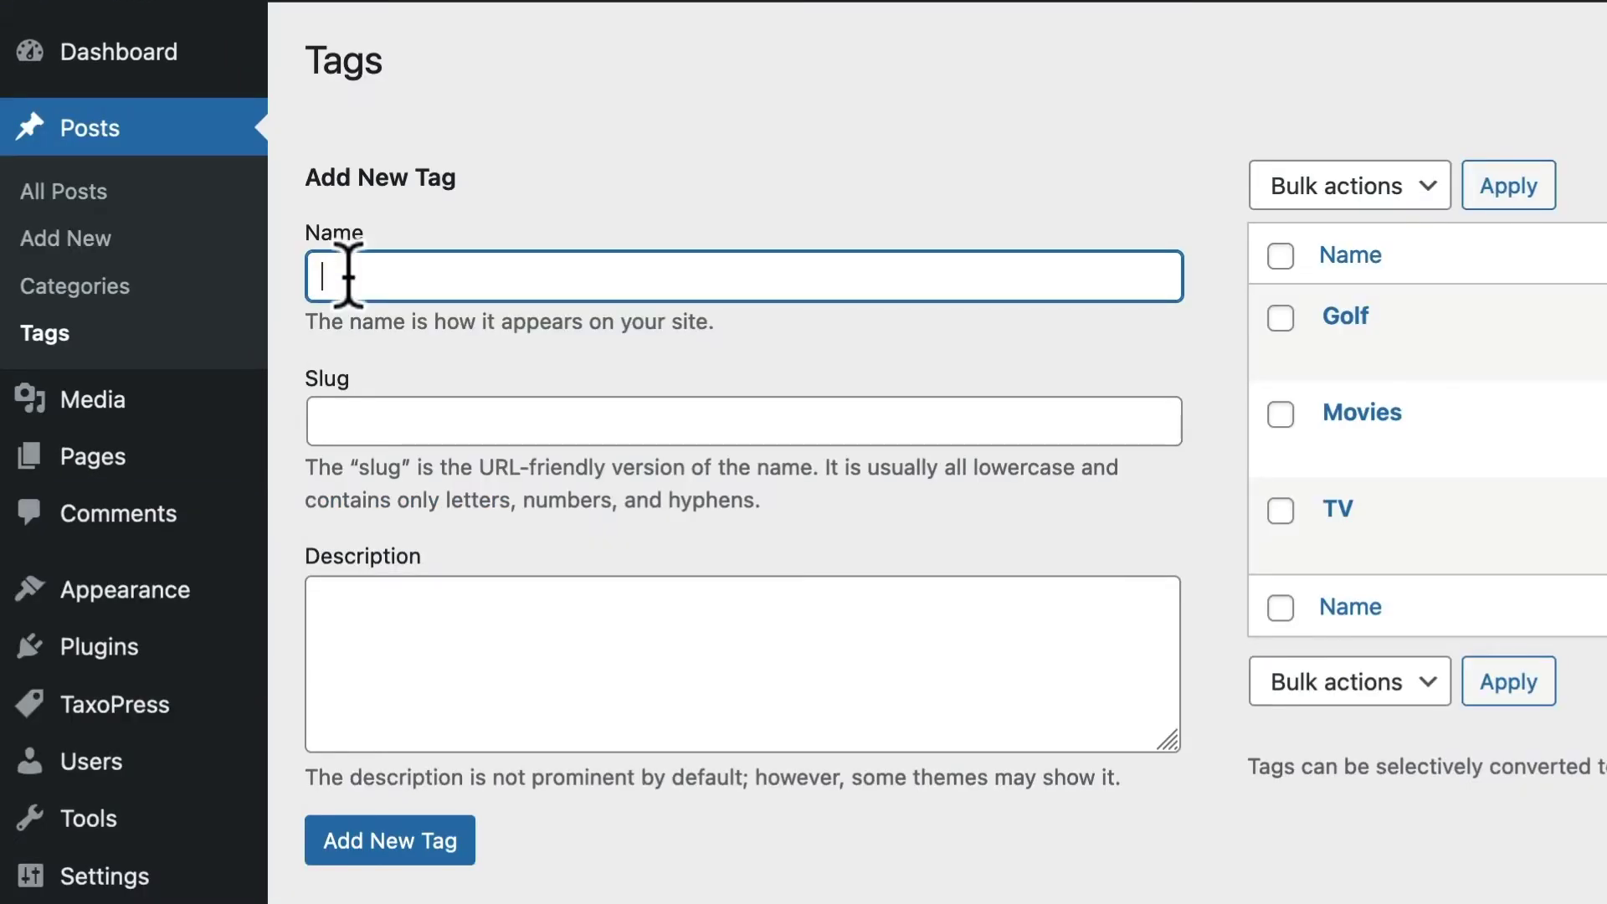
{"action": "mouse_move", "coordinate": [1281, 322]}
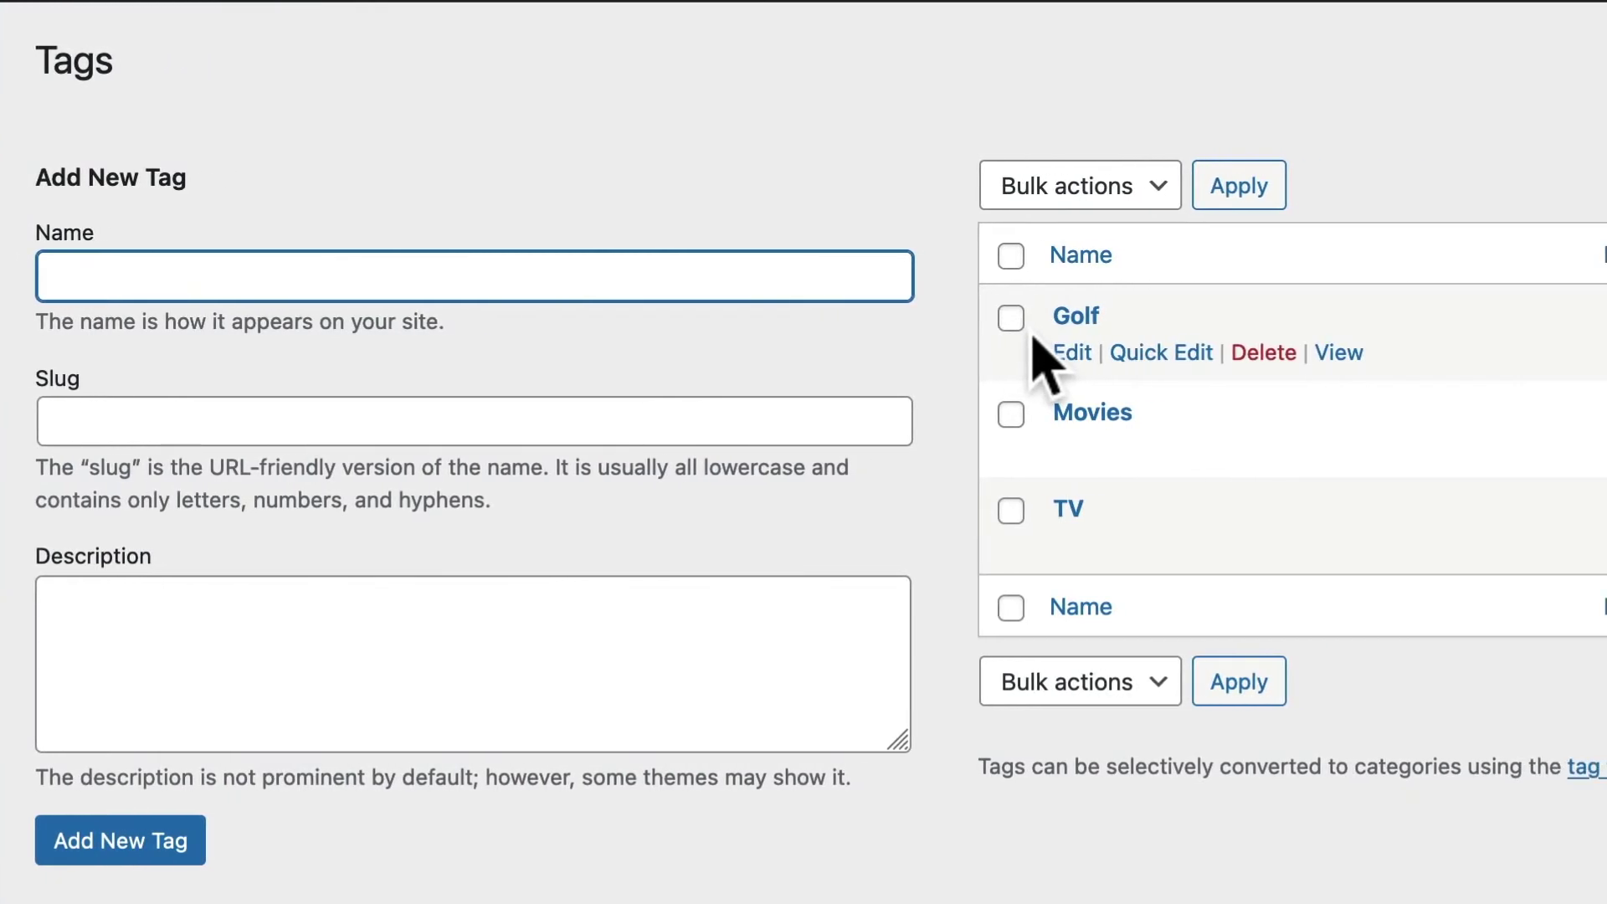
{"action": "mouse_move", "coordinate": [1046, 523]}
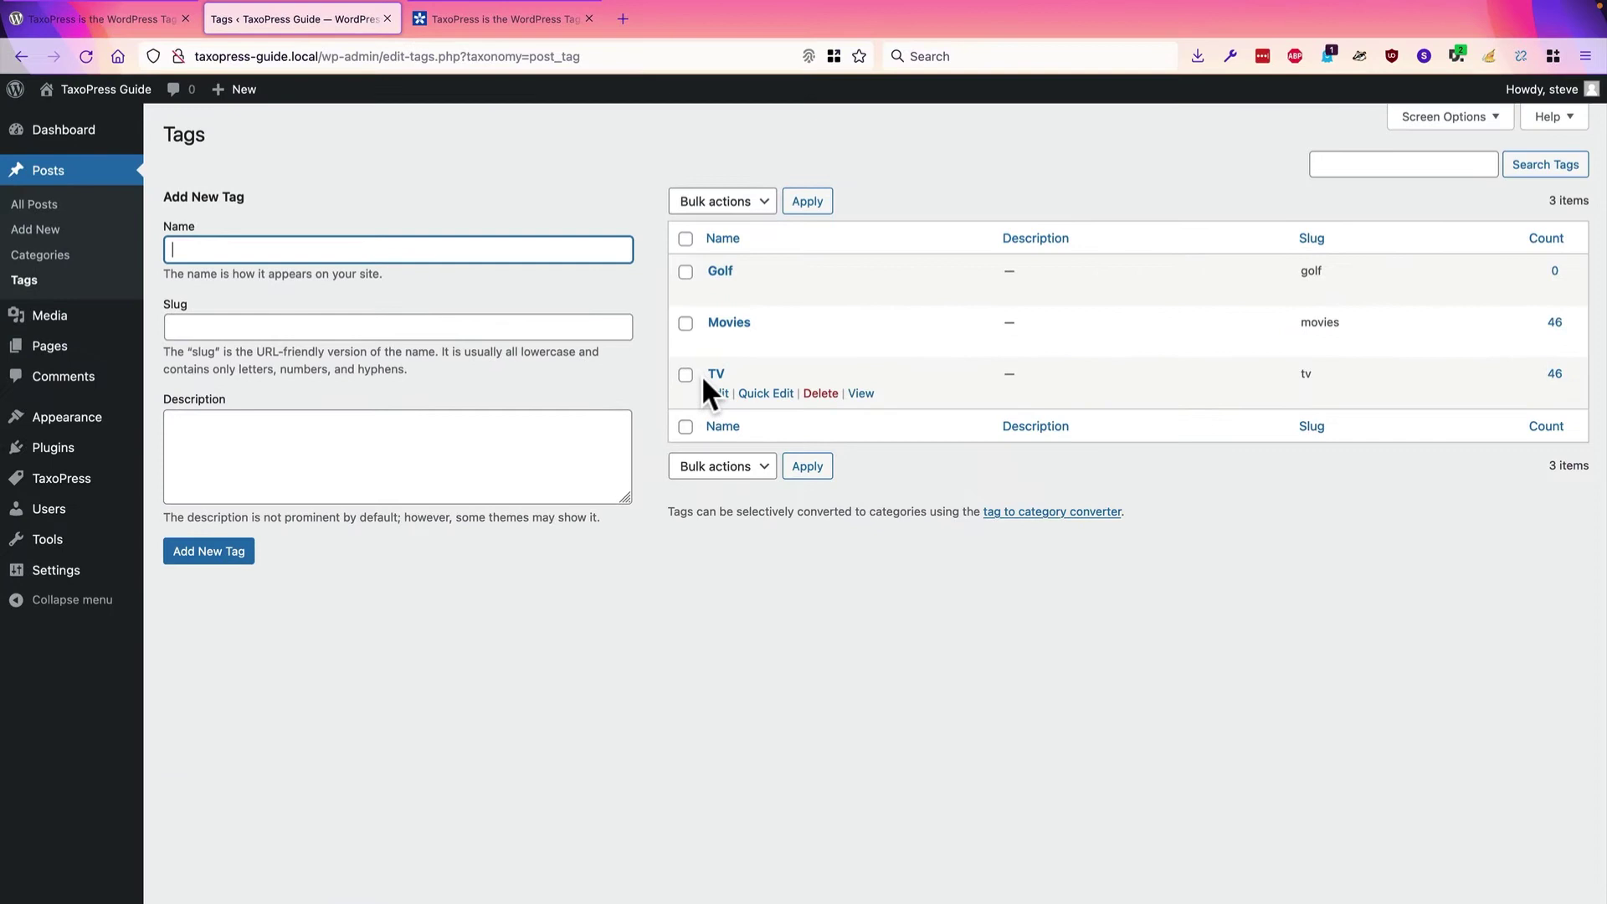
{"action": "left_click", "coordinate": [16, 211]}
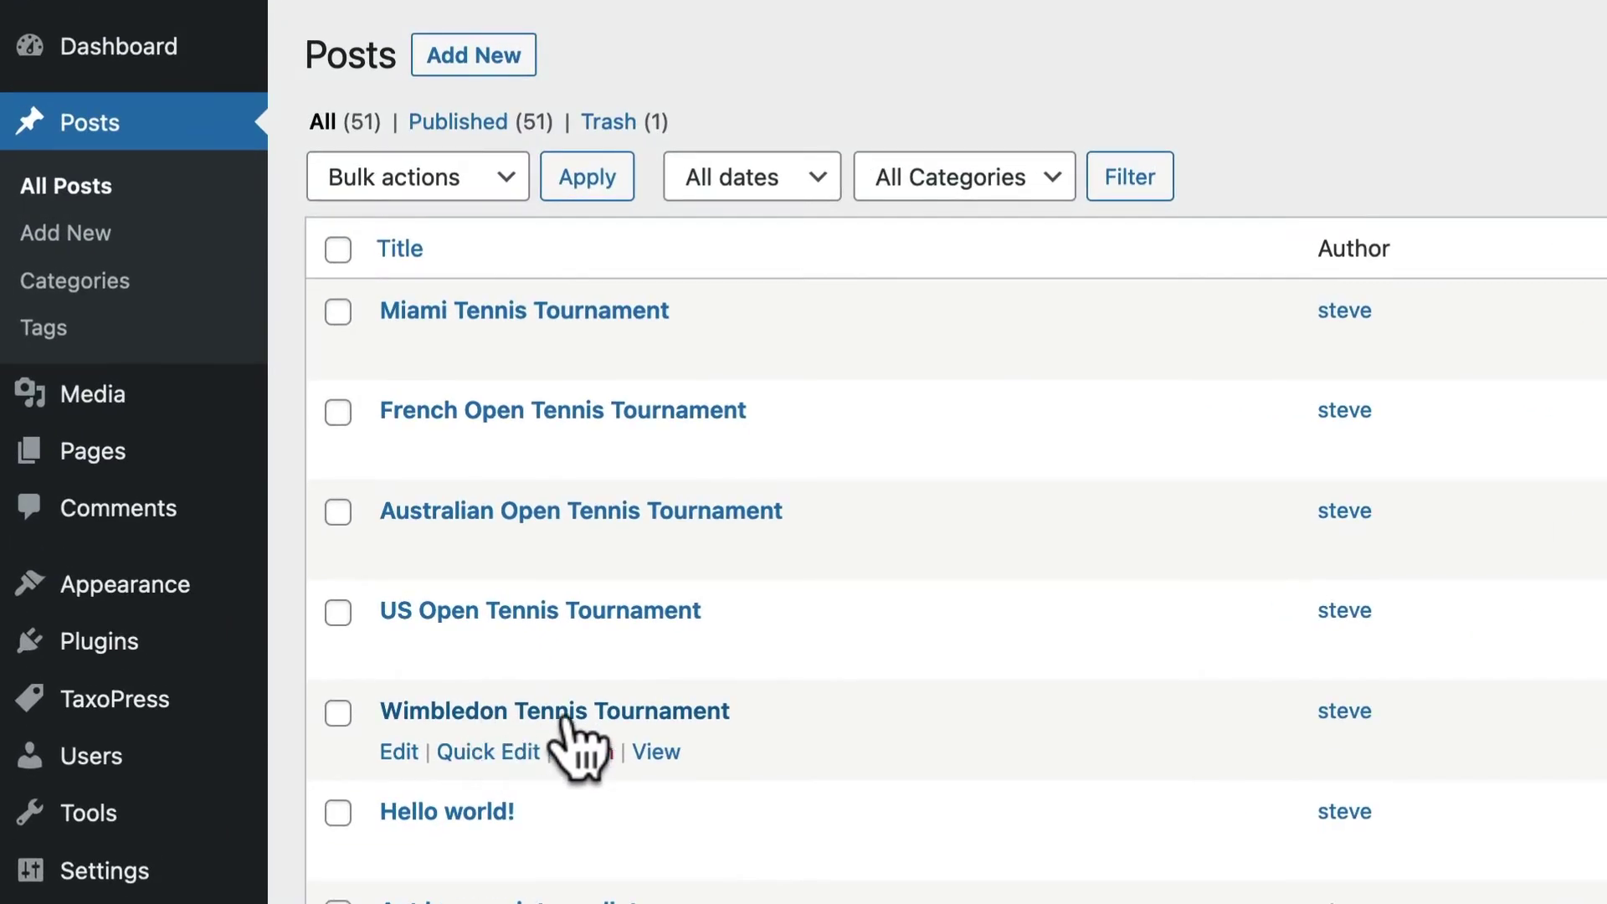
{"action": "left_click", "coordinate": [659, 764]}
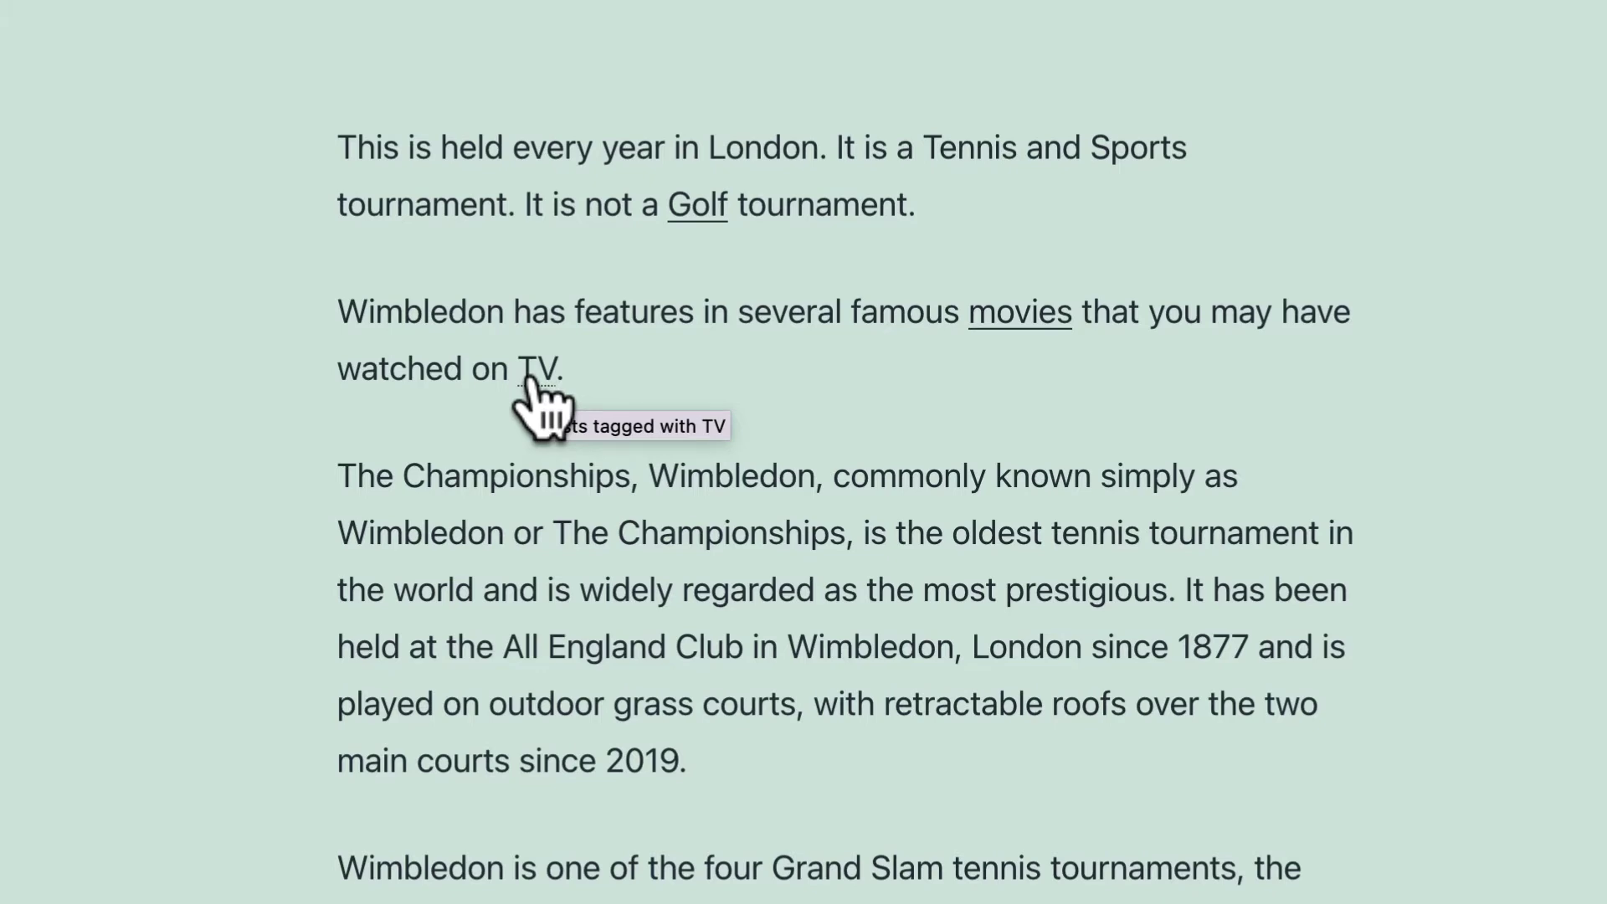
{"action": "left_click", "coordinate": [534, 372]}
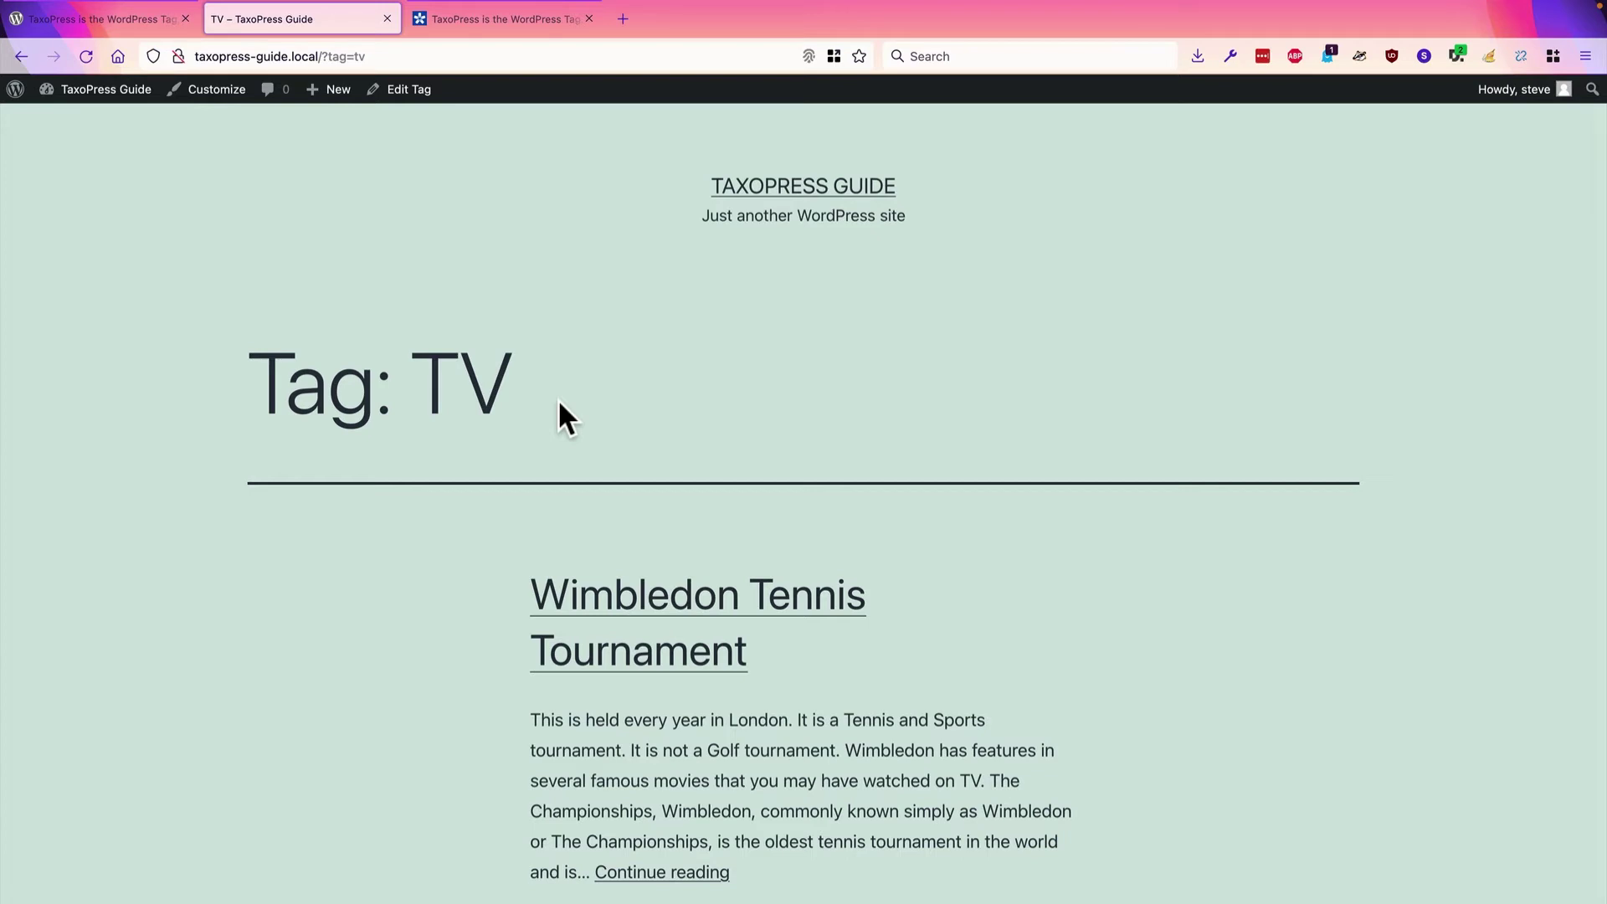
{"action": "scroll", "coordinate": [557, 398], "scroll_direction": "down", "scroll_amount": 1}
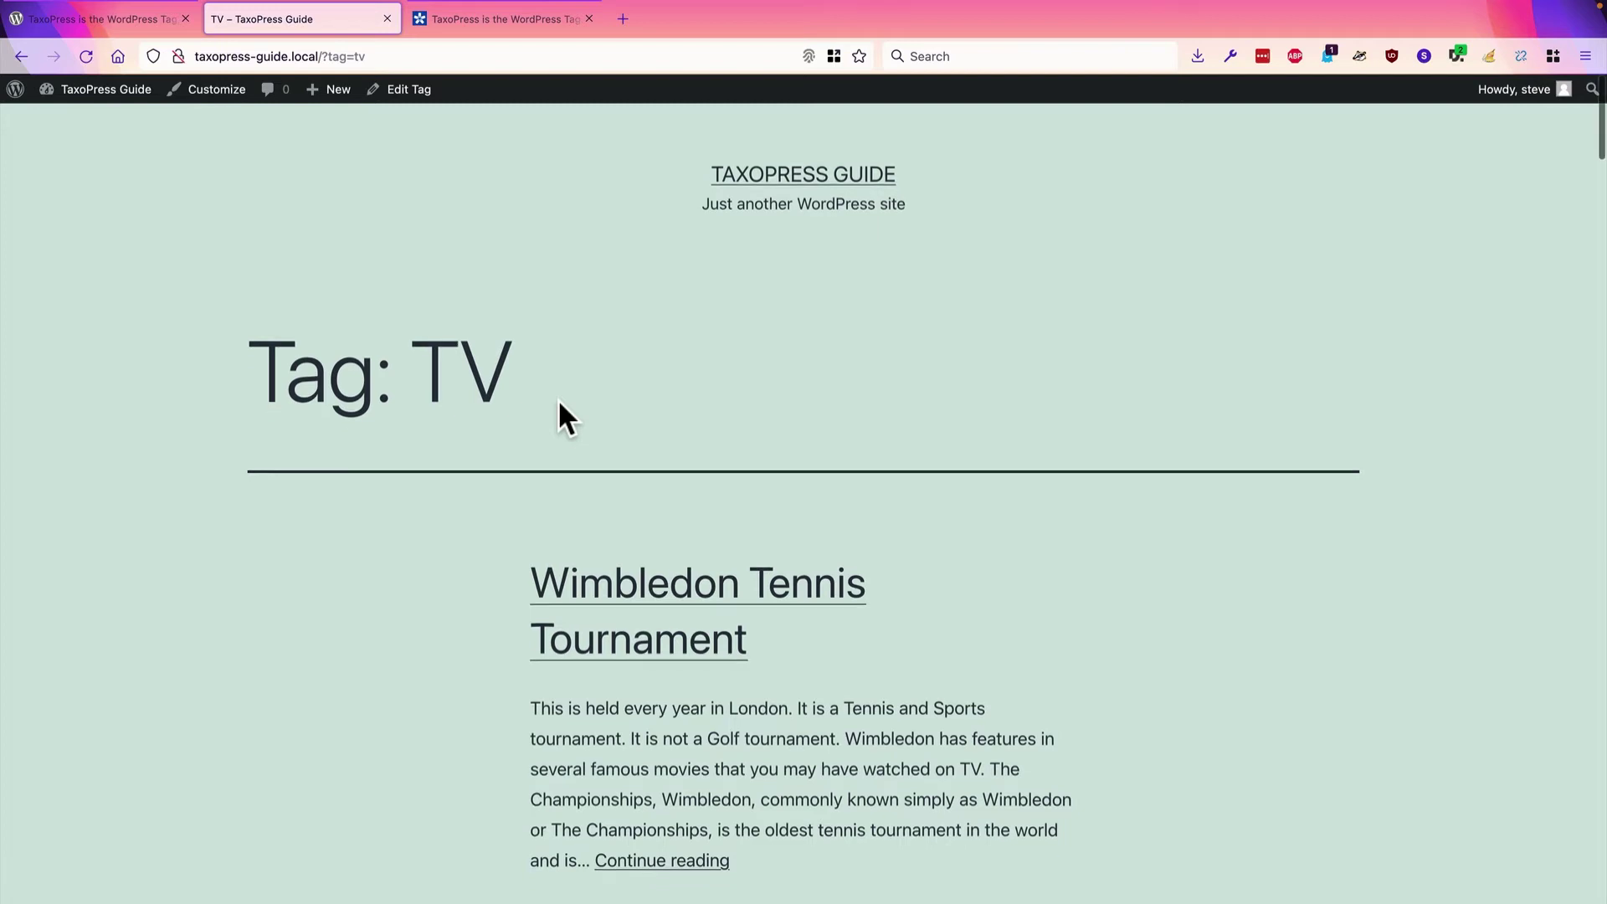
{"action": "left_click", "coordinate": [12, 60]}
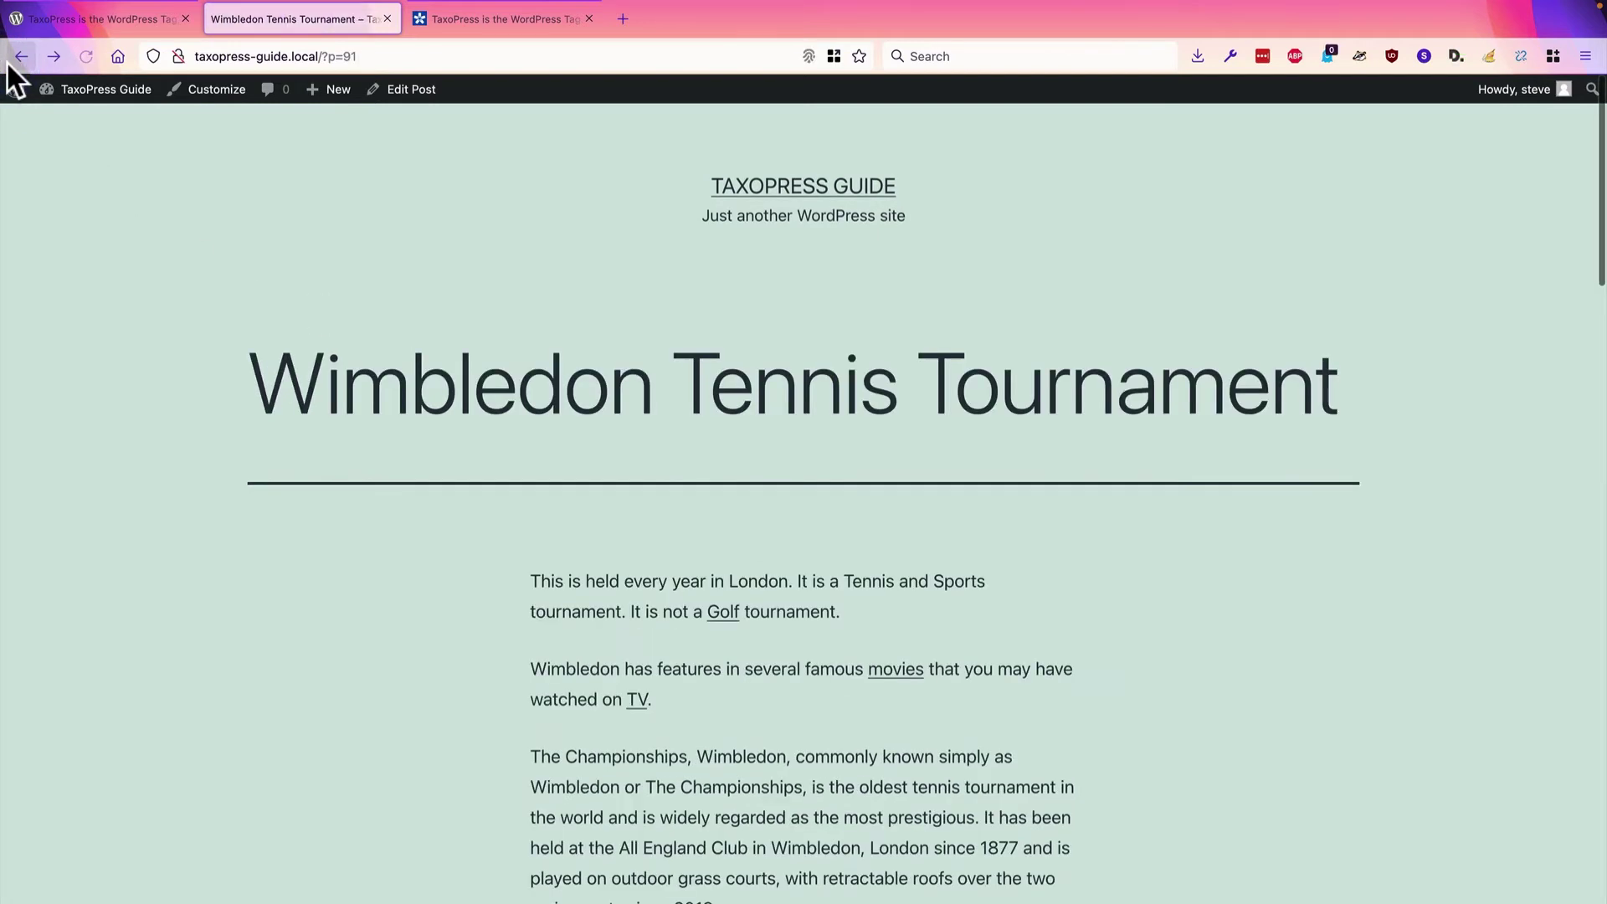
{"action": "left_click", "coordinate": [911, 680]}
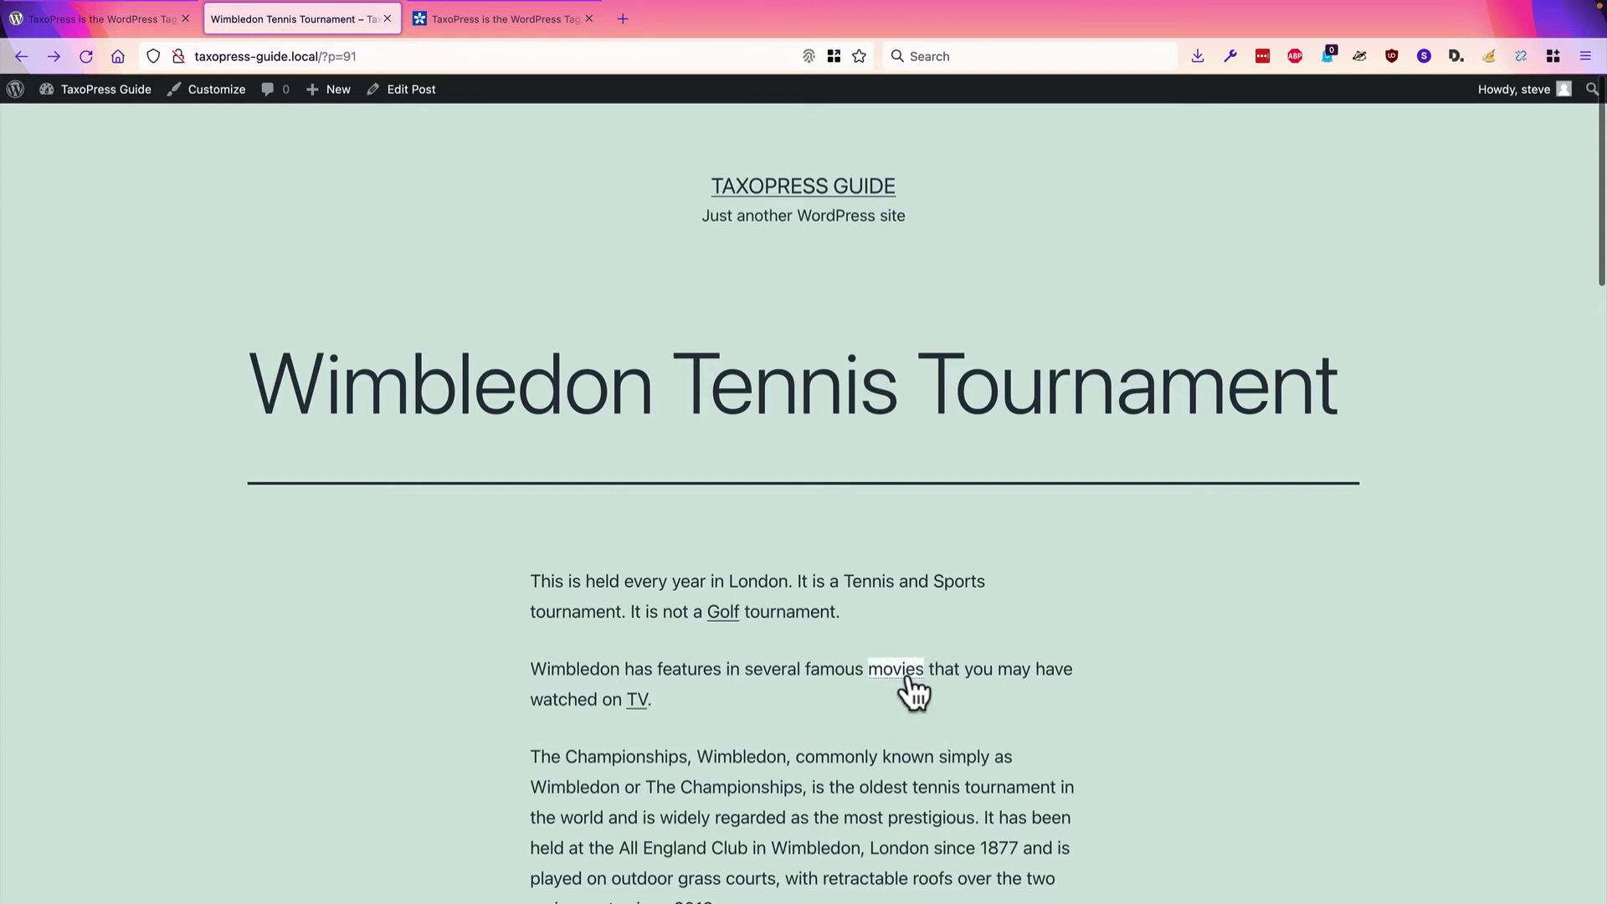
{"action": "scroll", "coordinate": [491, 699], "scroll_direction": "down", "scroll_amount": 6}
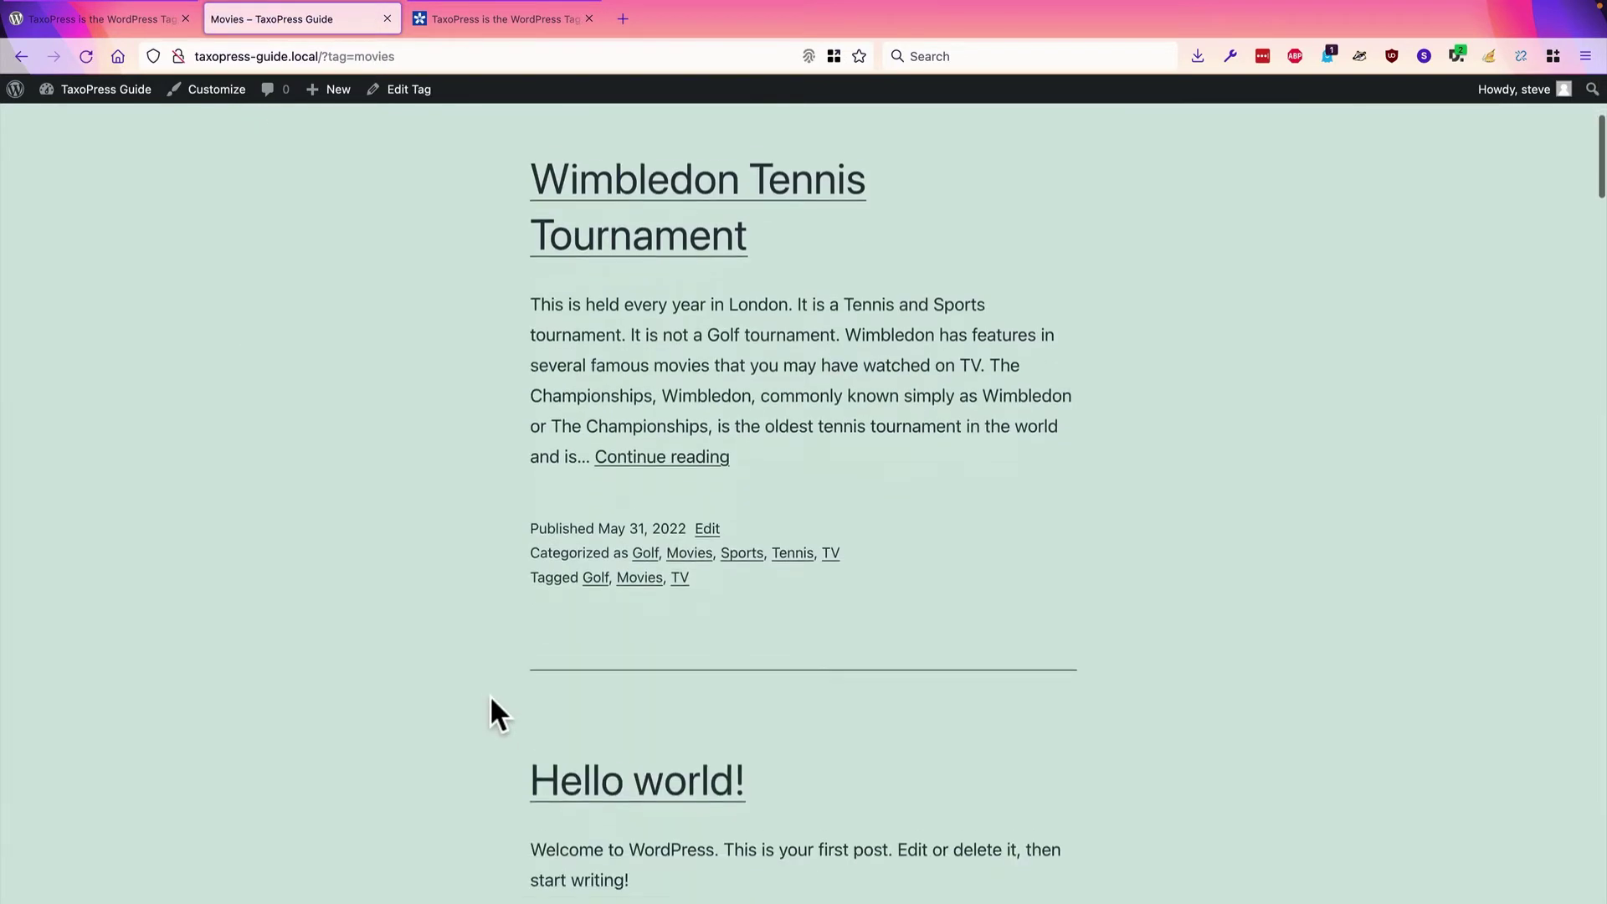
{"action": "scroll", "coordinate": [491, 699], "scroll_direction": "up", "scroll_amount": 4}
{"action": "scroll", "coordinate": [491, 700], "scroll_direction": "up", "scroll_amount": 3}
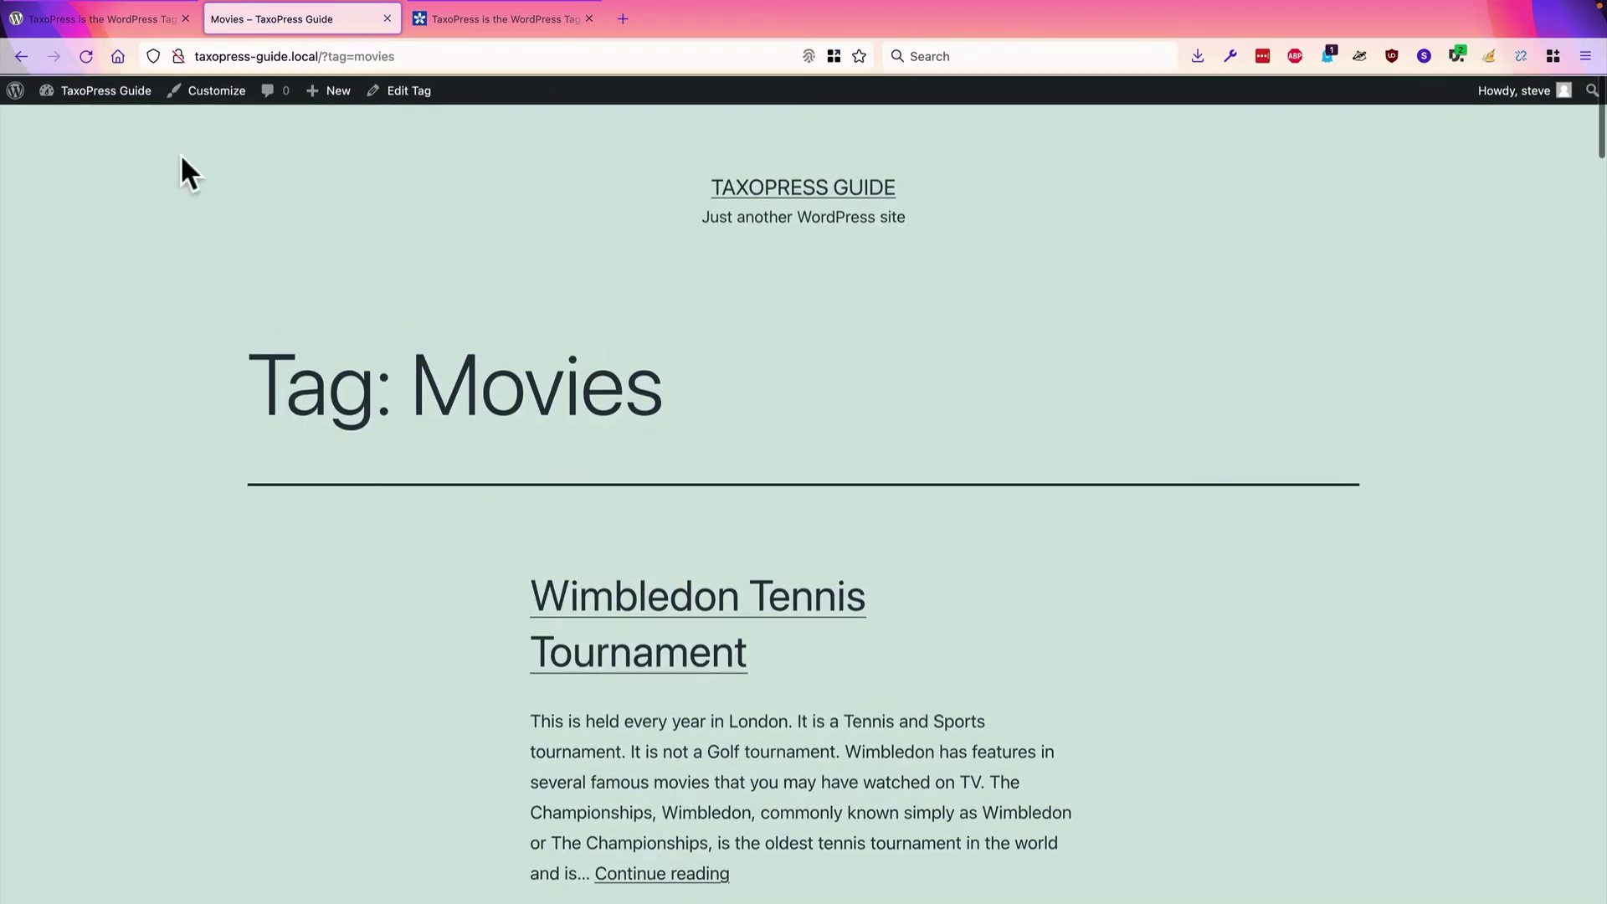
{"action": "left_click", "coordinate": [17, 59]}
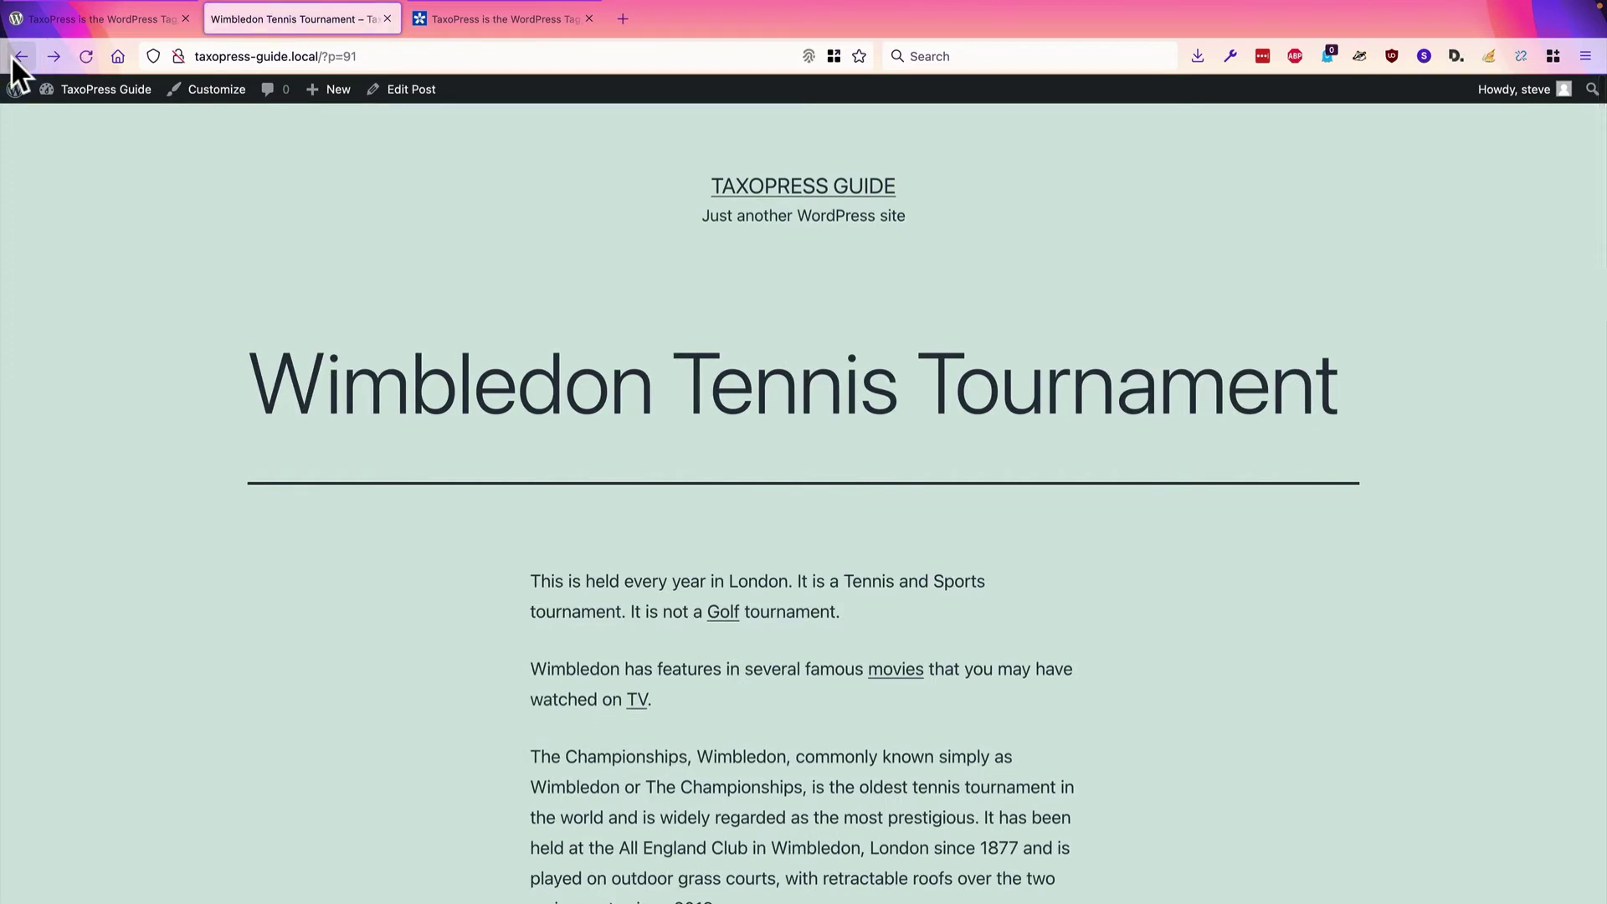
{"action": "scroll", "coordinate": [670, 731], "scroll_direction": "down", "scroll_amount": 2}
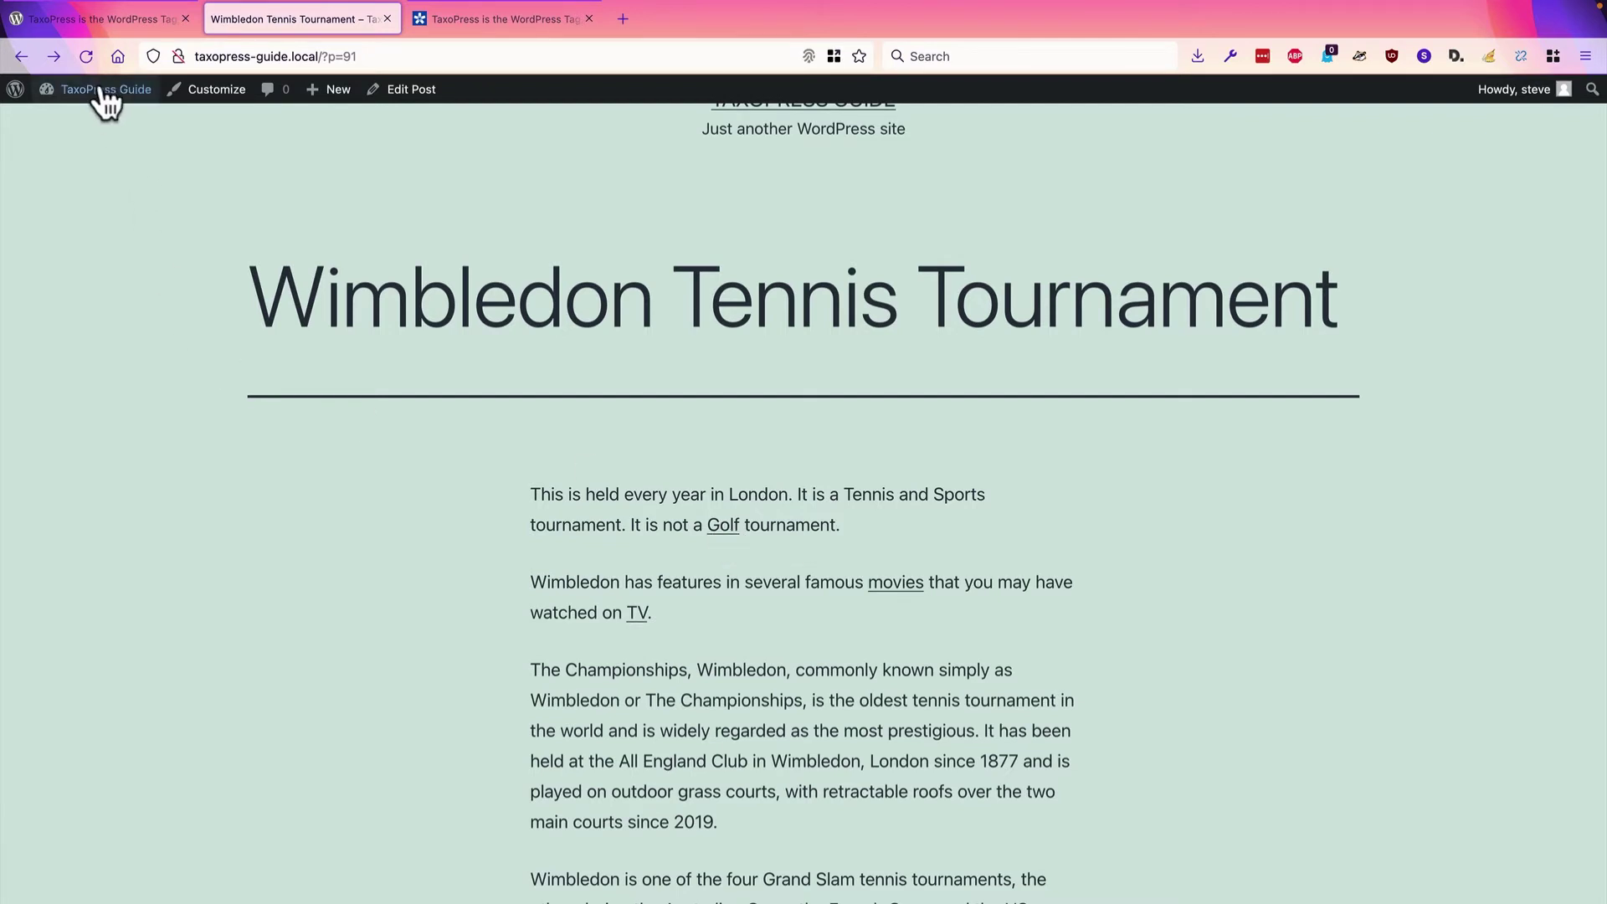
Go from the Dashboard to TaxoPress Auto Links and edit the 'Auto link' rule.
{"action": "mouse_move", "coordinate": [99, 89]}
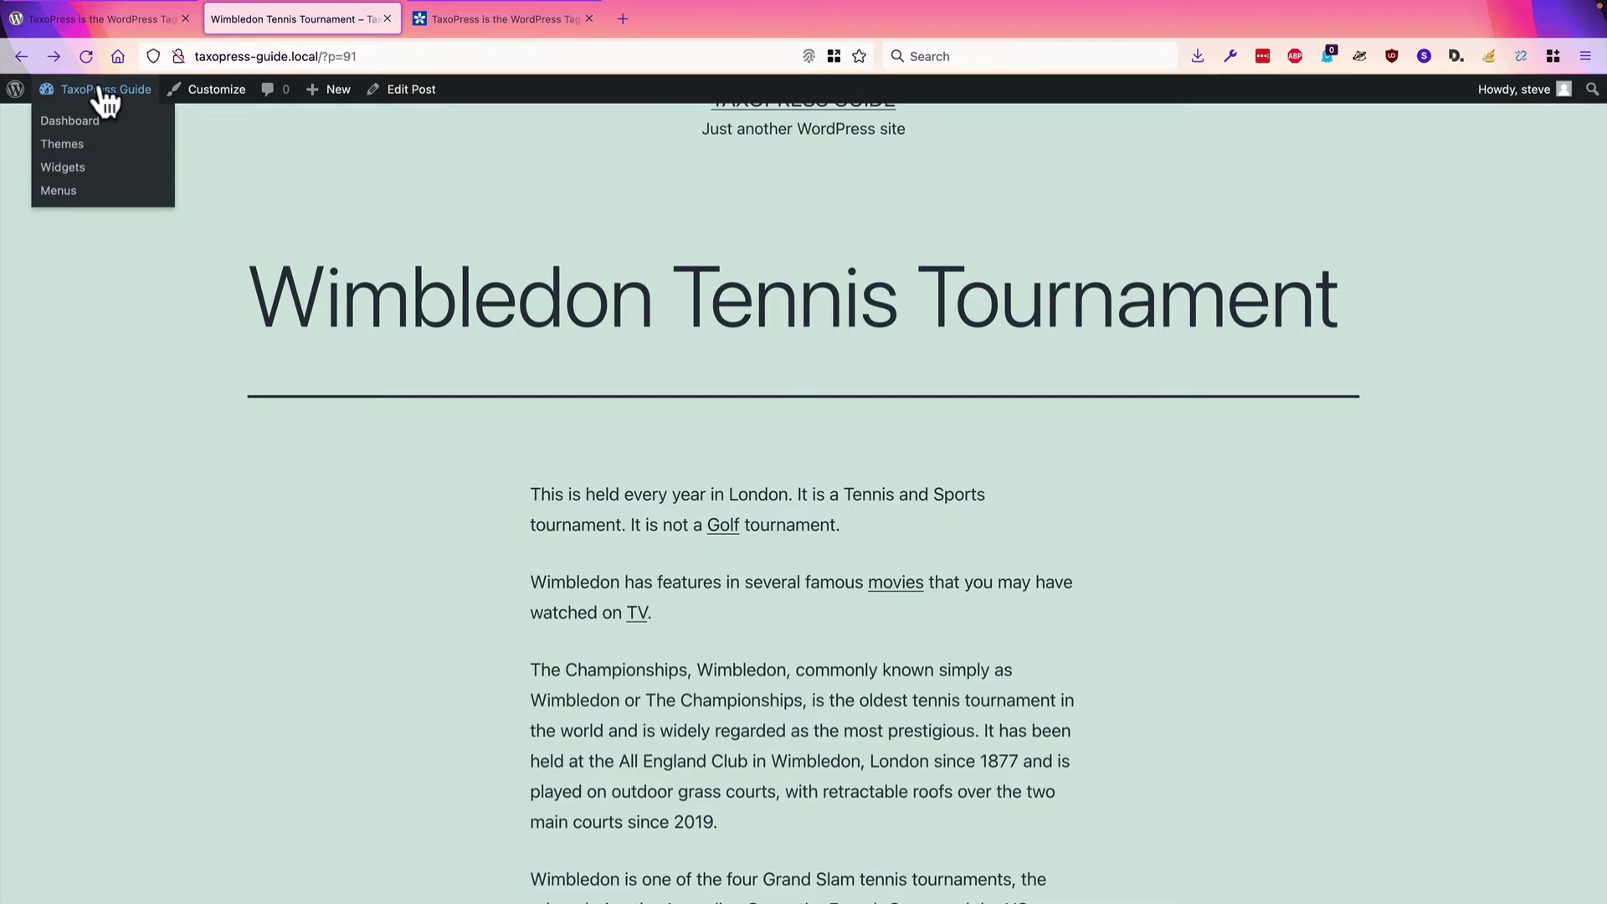
{"action": "left_click", "coordinate": [89, 124]}
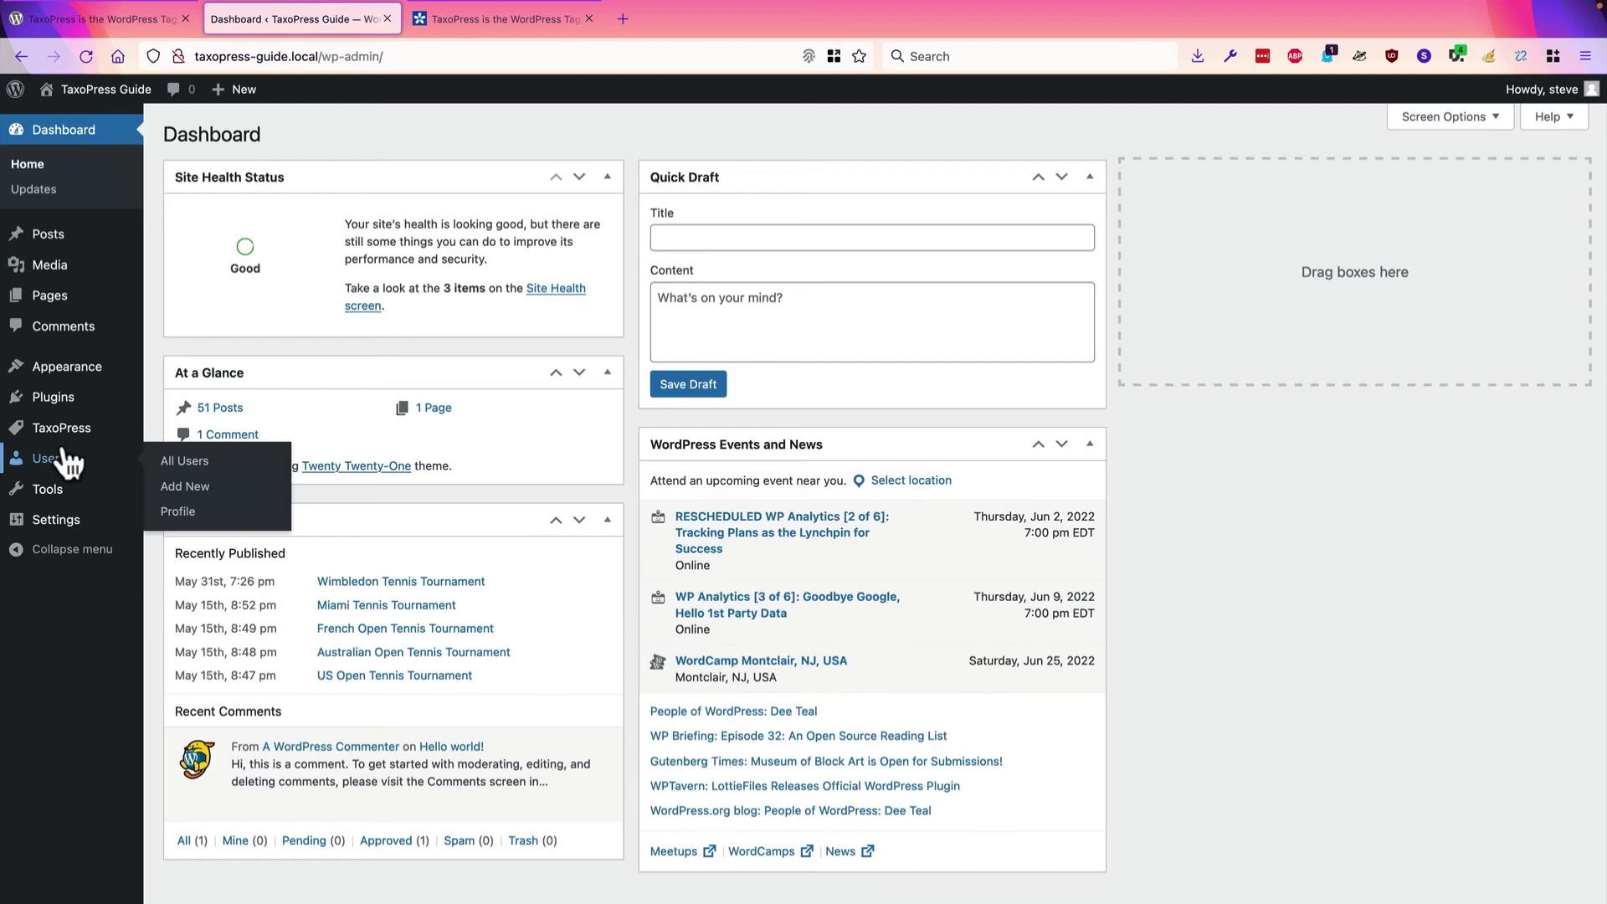
{"action": "mouse_move", "coordinate": [134, 430]}
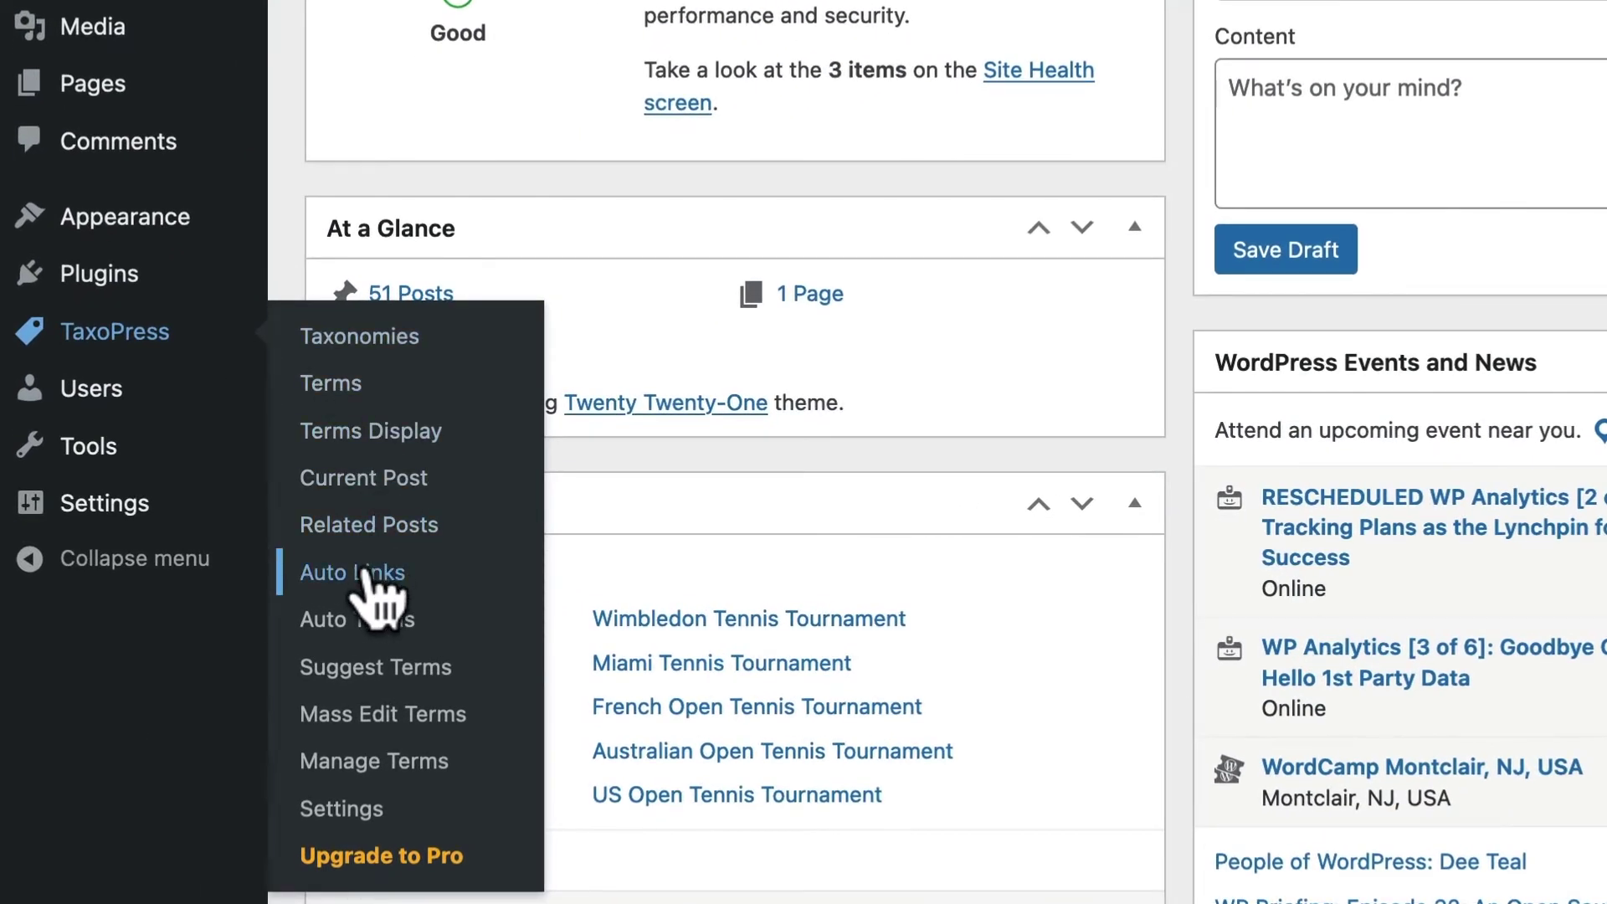
{"action": "left_click", "coordinate": [369, 569]}
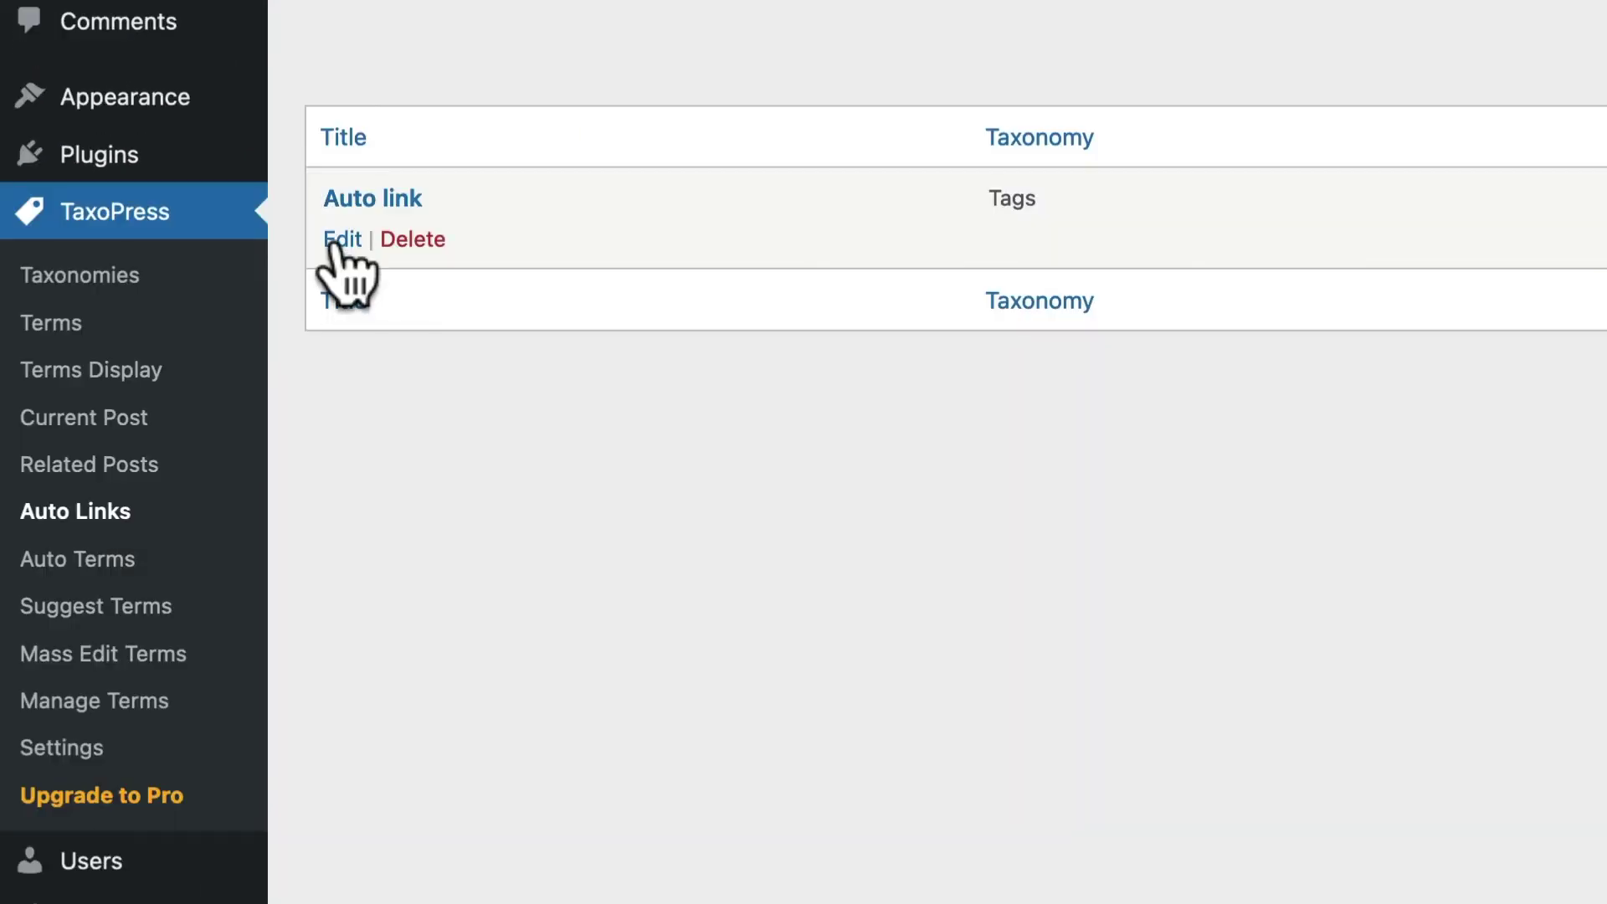
{"action": "left_click", "coordinate": [335, 240]}
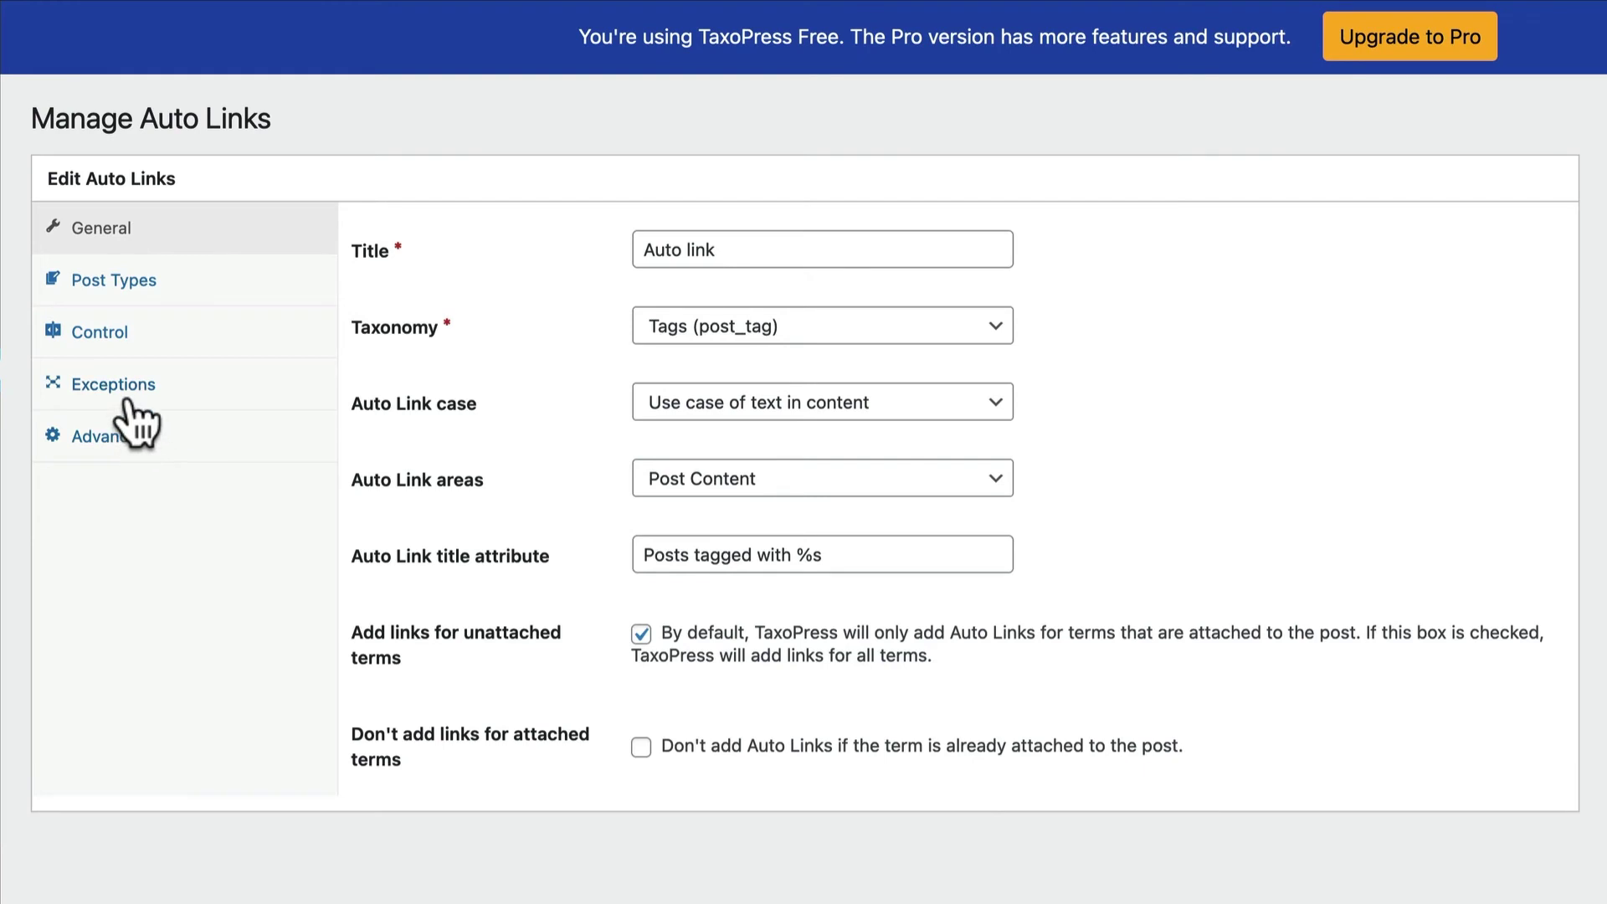
Change the Auto link's minimum term usage from 1 to 10 in the Control settings.
{"action": "left_click", "coordinate": [101, 349]}
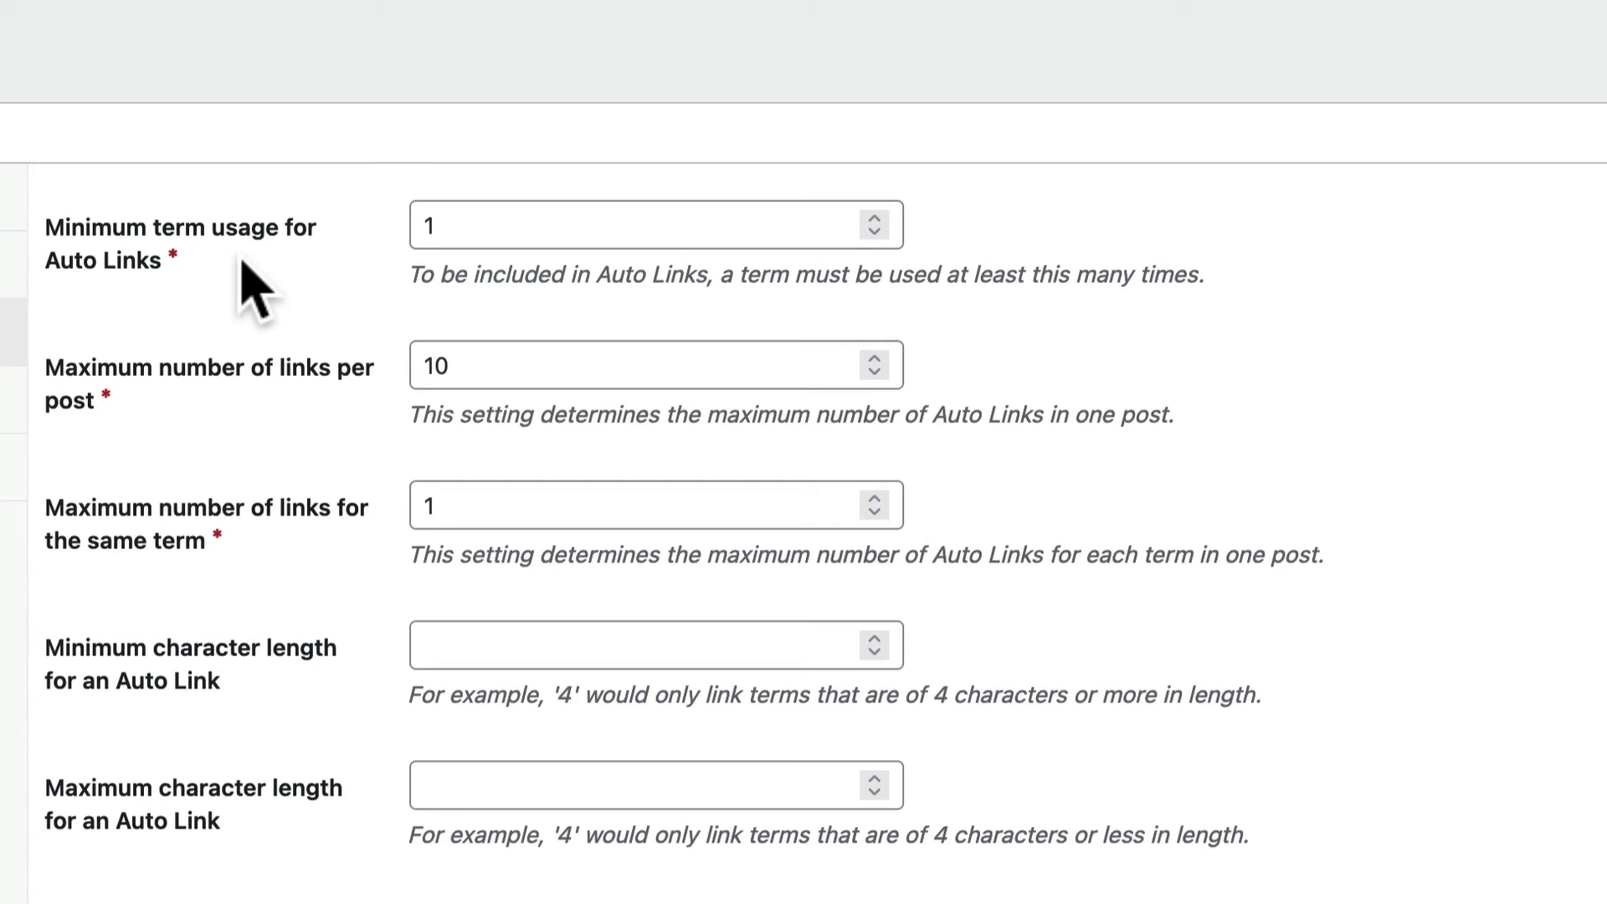
{"action": "double_click", "coordinate": [439, 223]}
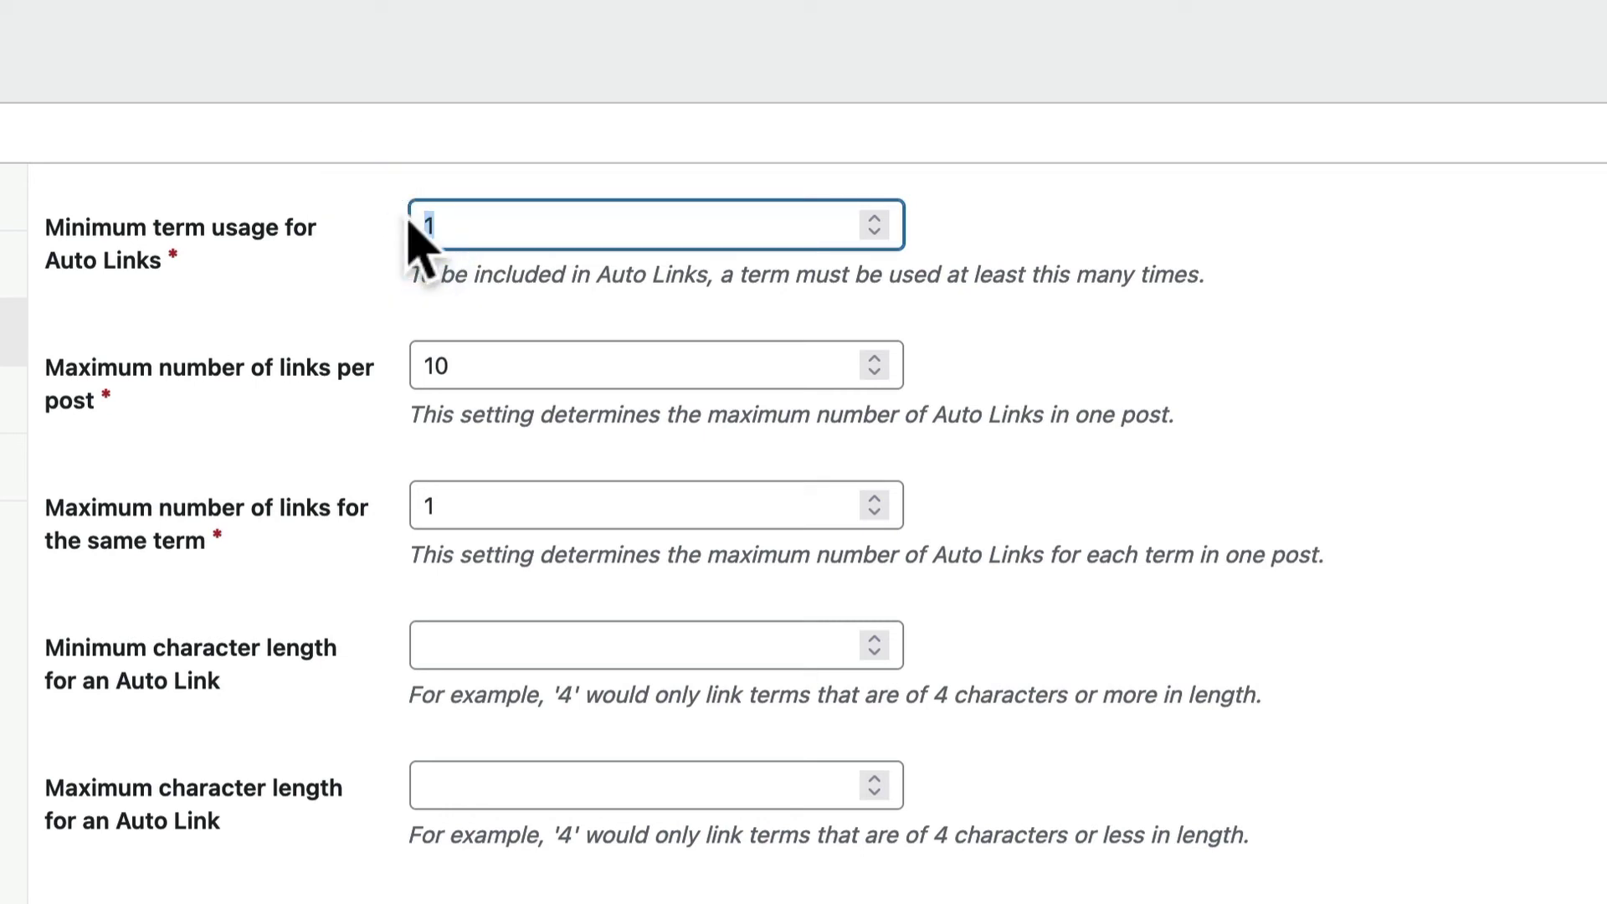
{"action": "type", "text": "10"}
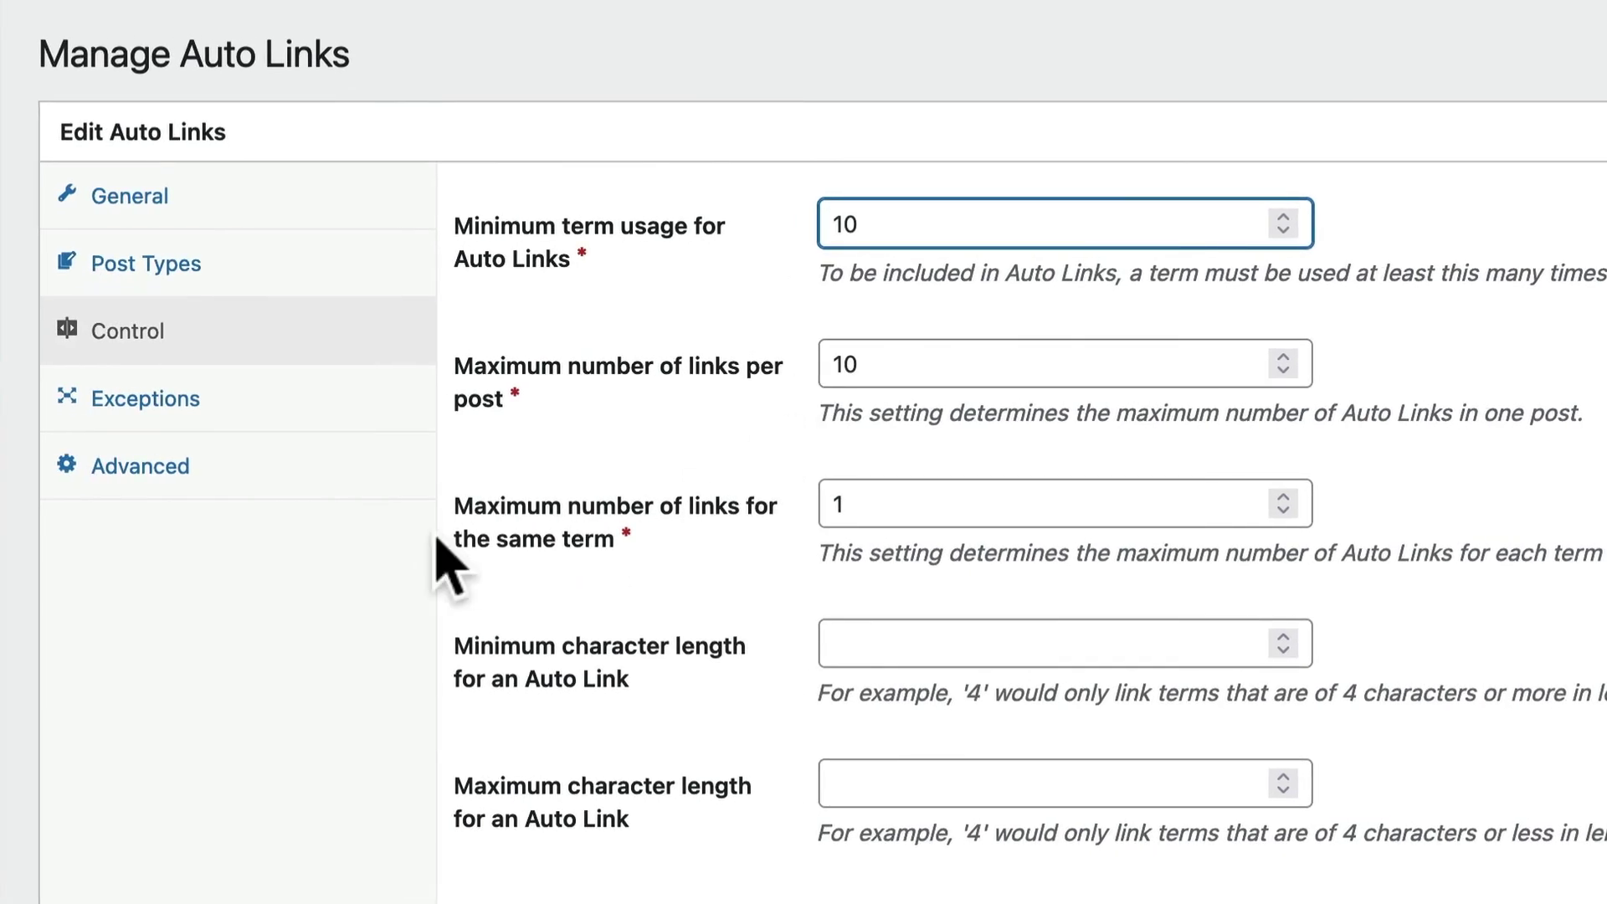
Uncheck 'Use new Auto Links engine' in the Advanced settings, then go back to General.
{"action": "left_click", "coordinate": [177, 460]}
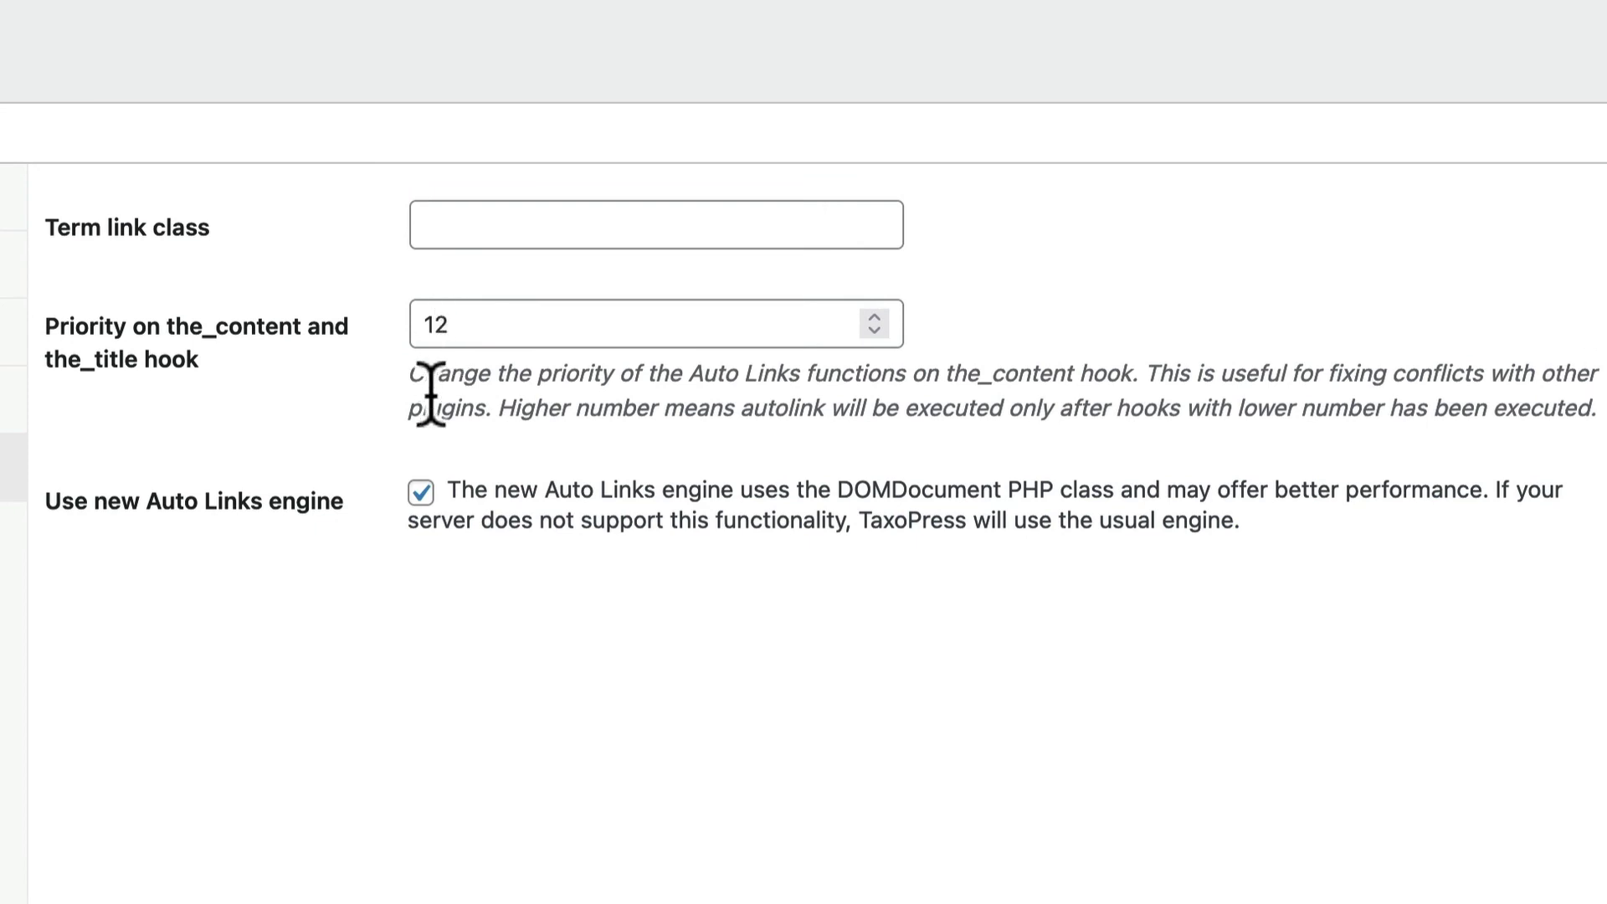
{"action": "left_click", "coordinate": [418, 494]}
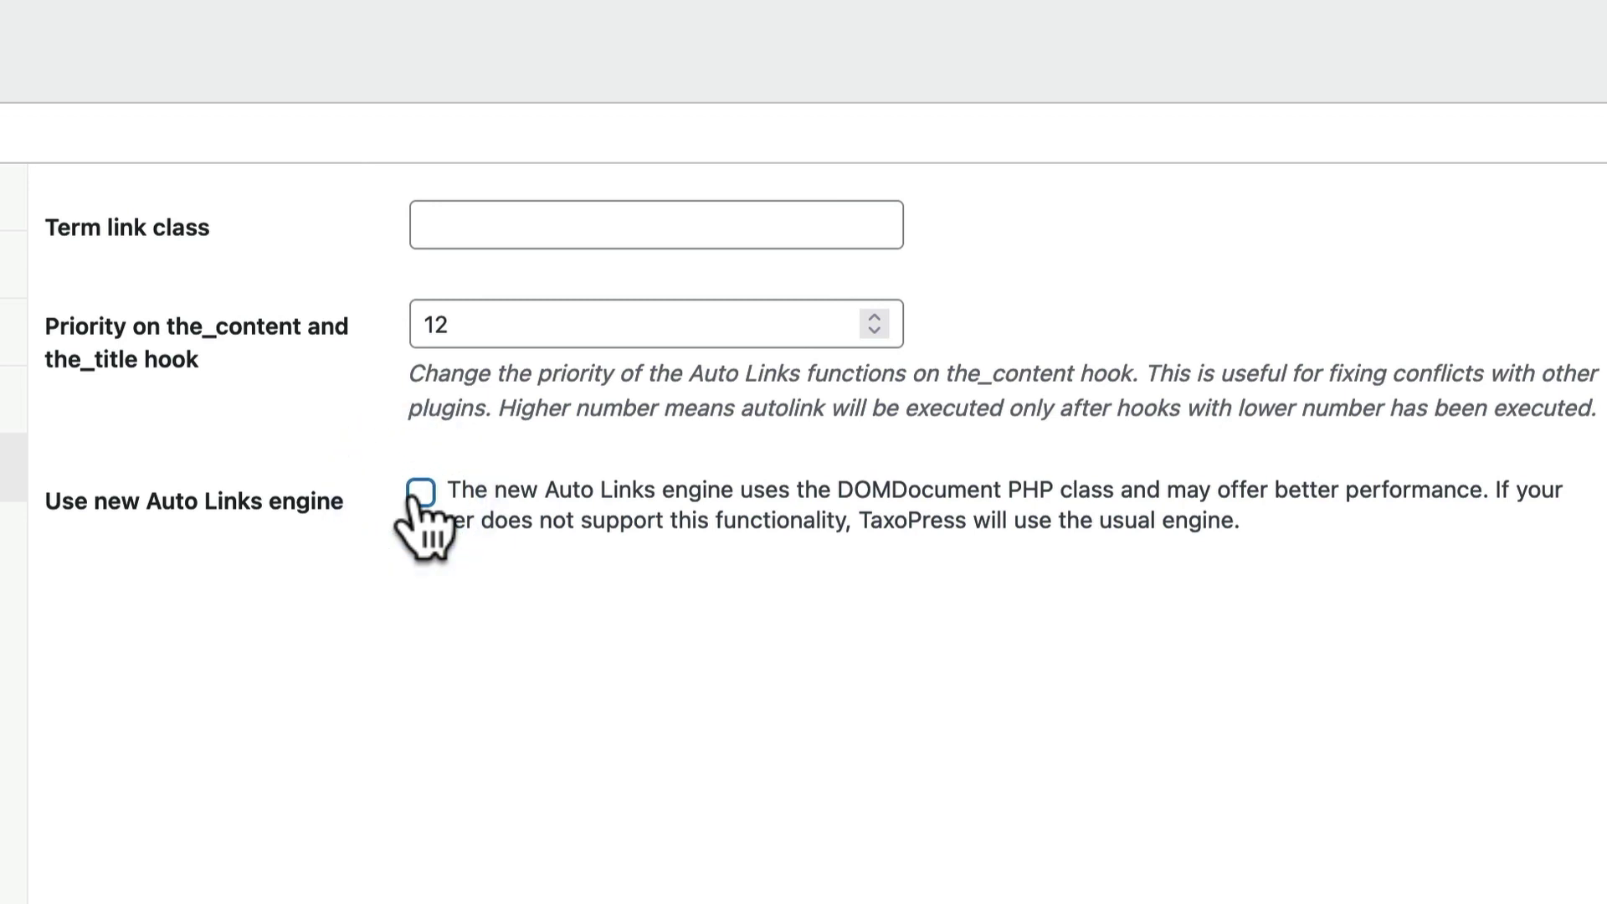
{"action": "left_click", "coordinate": [418, 494]}
{"action": "left_click", "coordinate": [419, 494]}
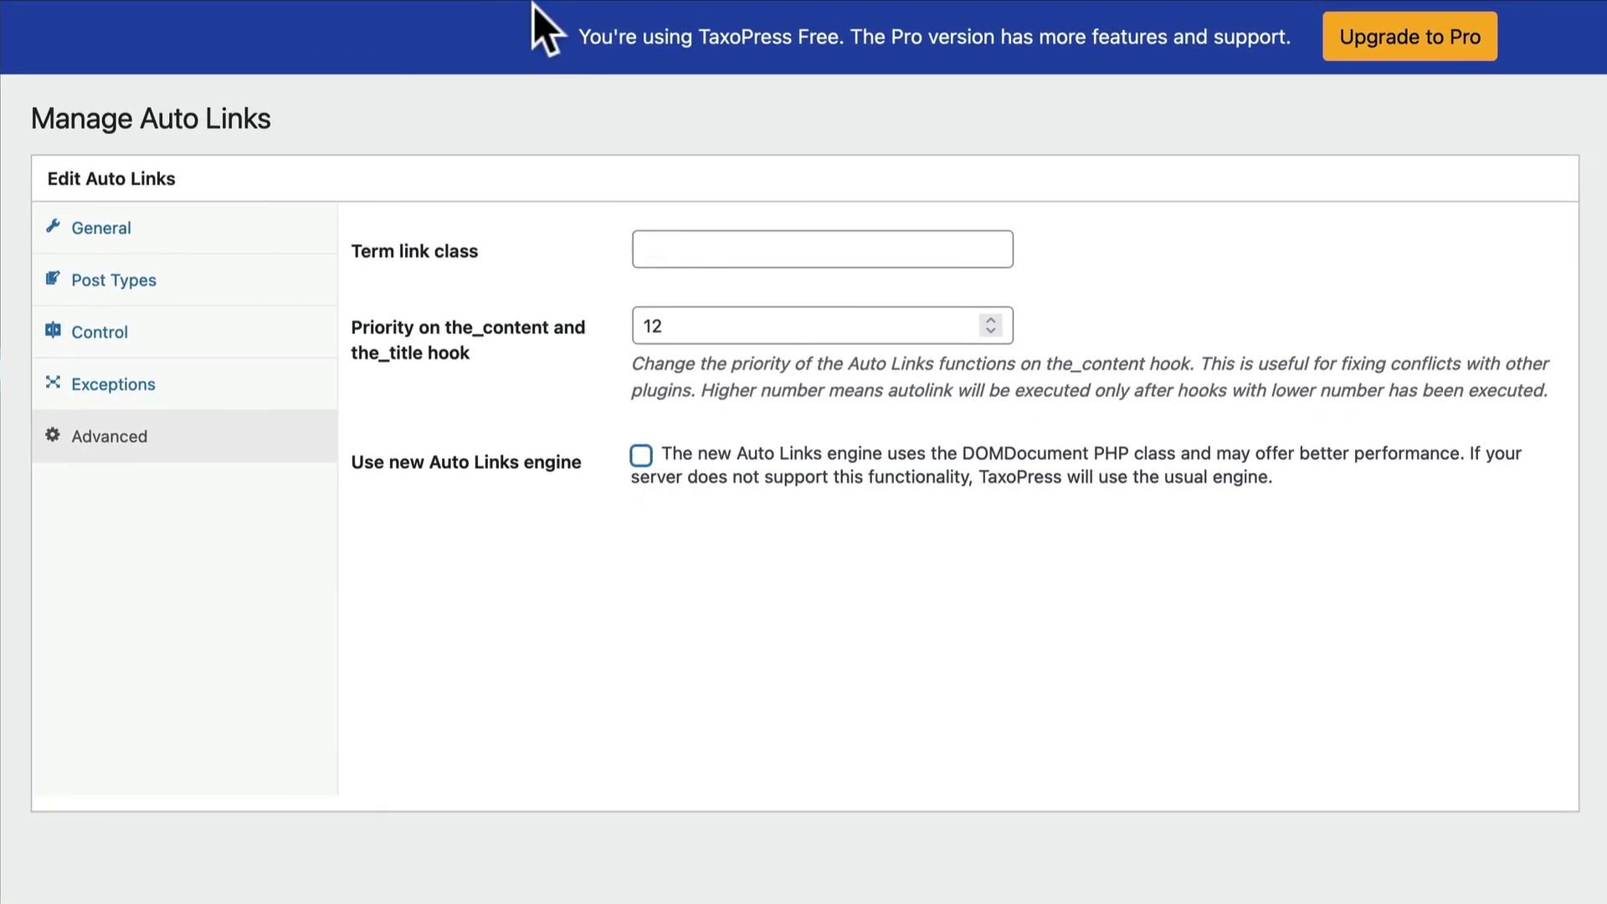
{"action": "left_click", "coordinate": [171, 231]}
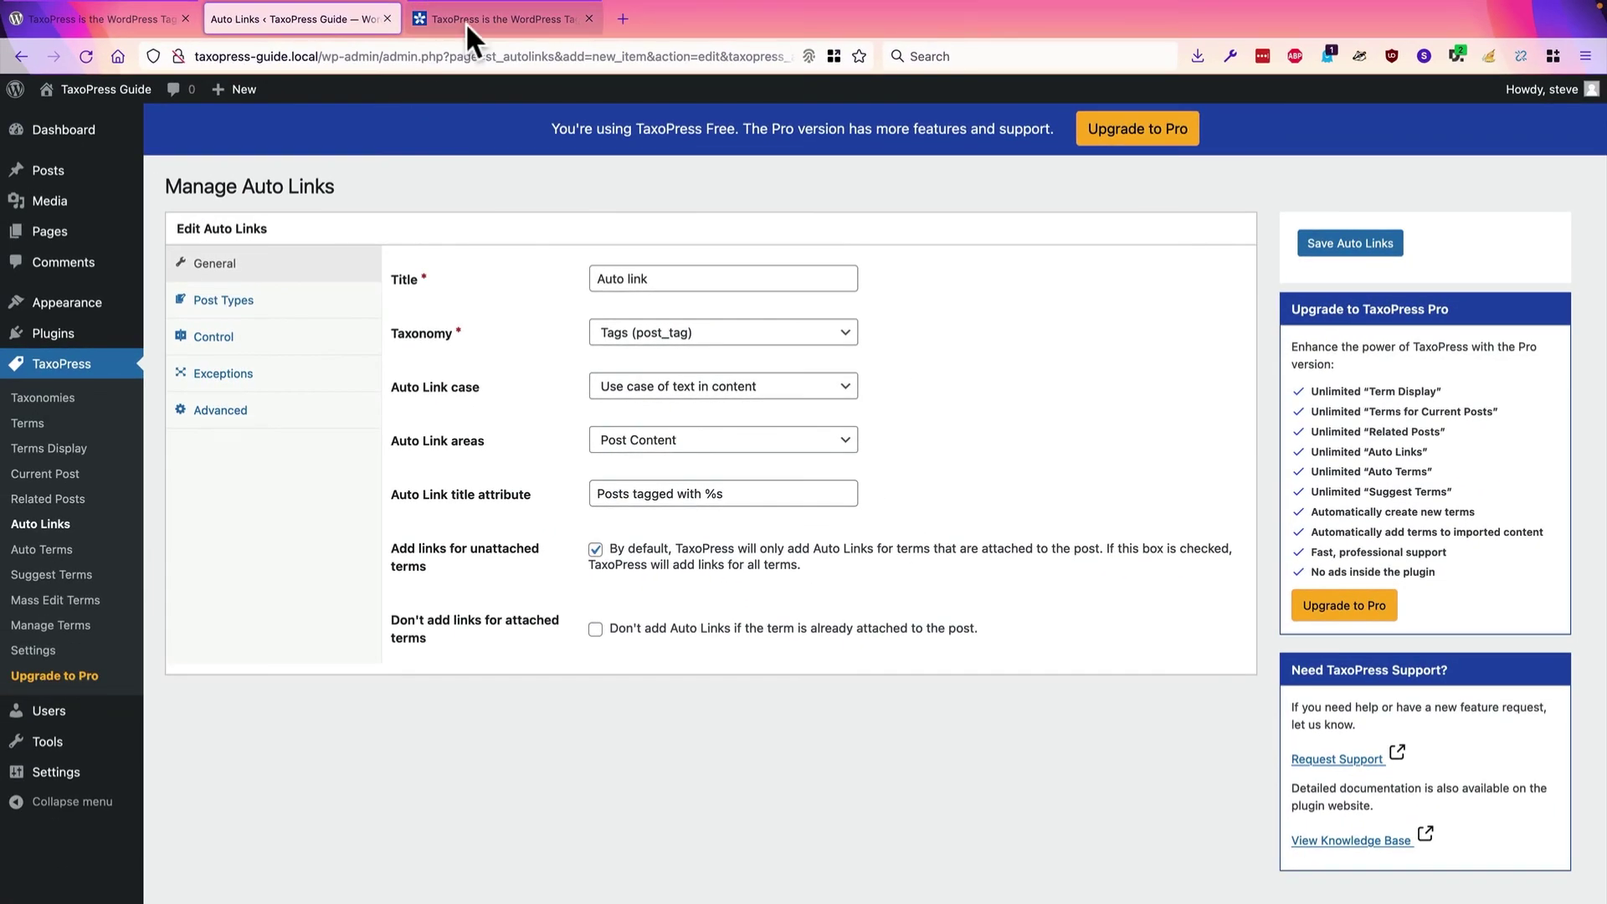
Switch to the taxopress.com homepage tab.
{"action": "left_click", "coordinate": [465, 20]}
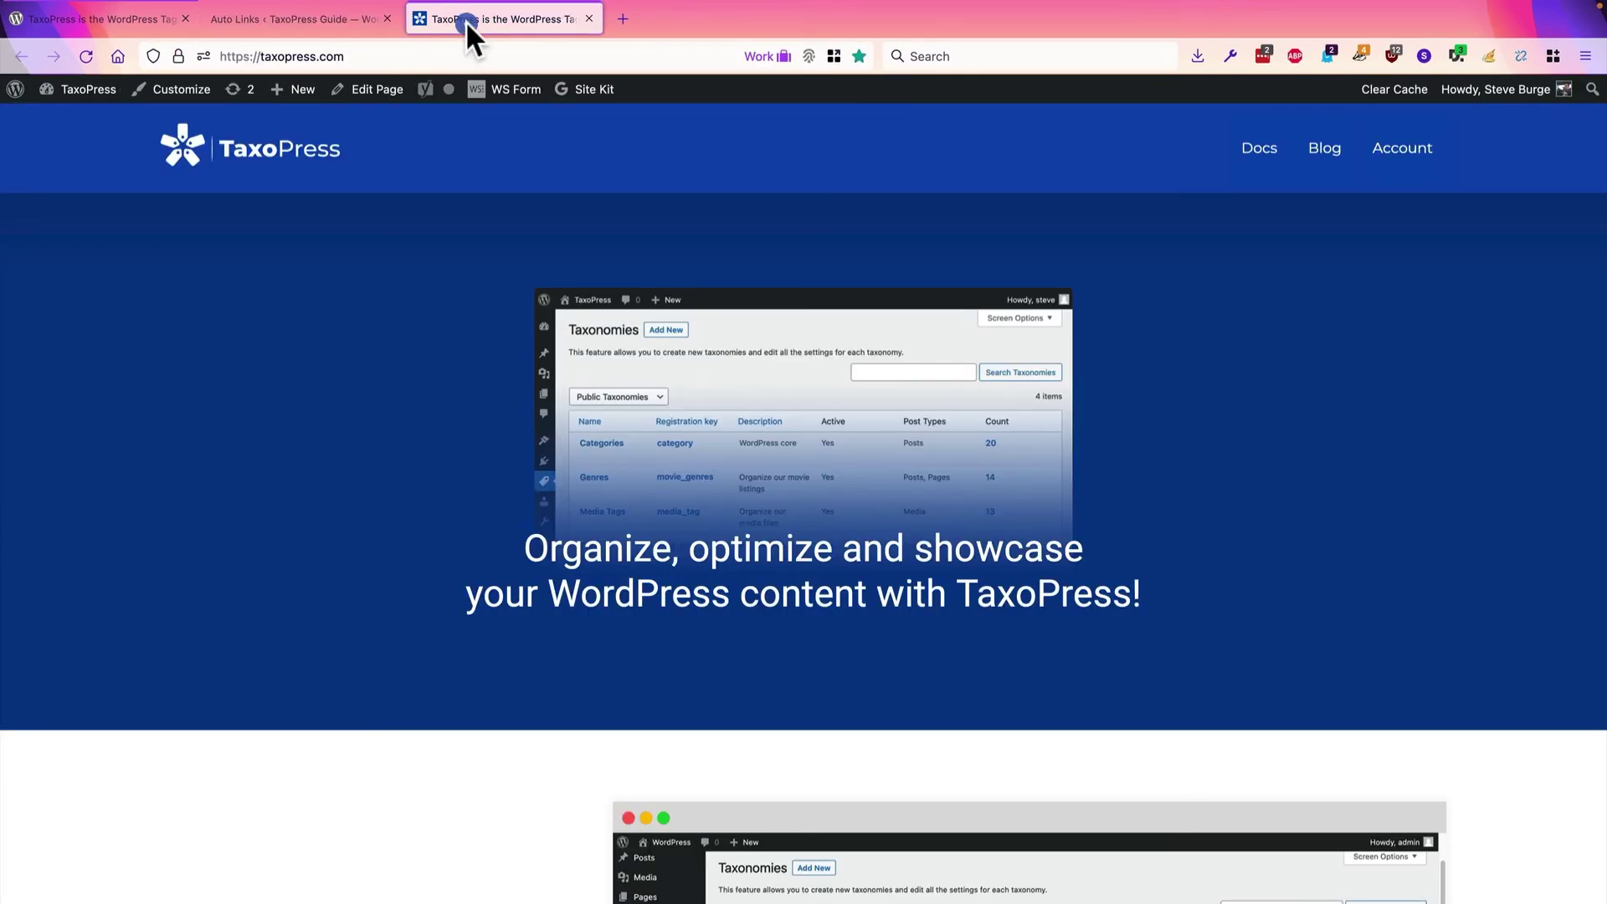